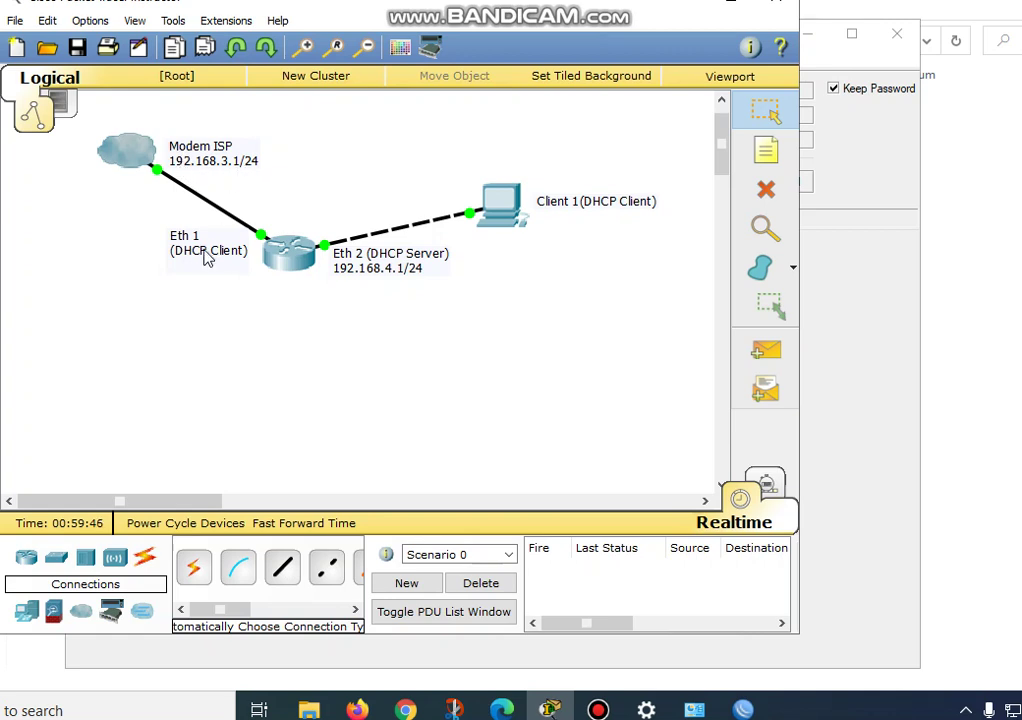
- Edit the Eth 2 (DHCP Server) label in the topology so its address reads 192.168.10.1/24
mouse_move(231, 257)
click(391, 270)
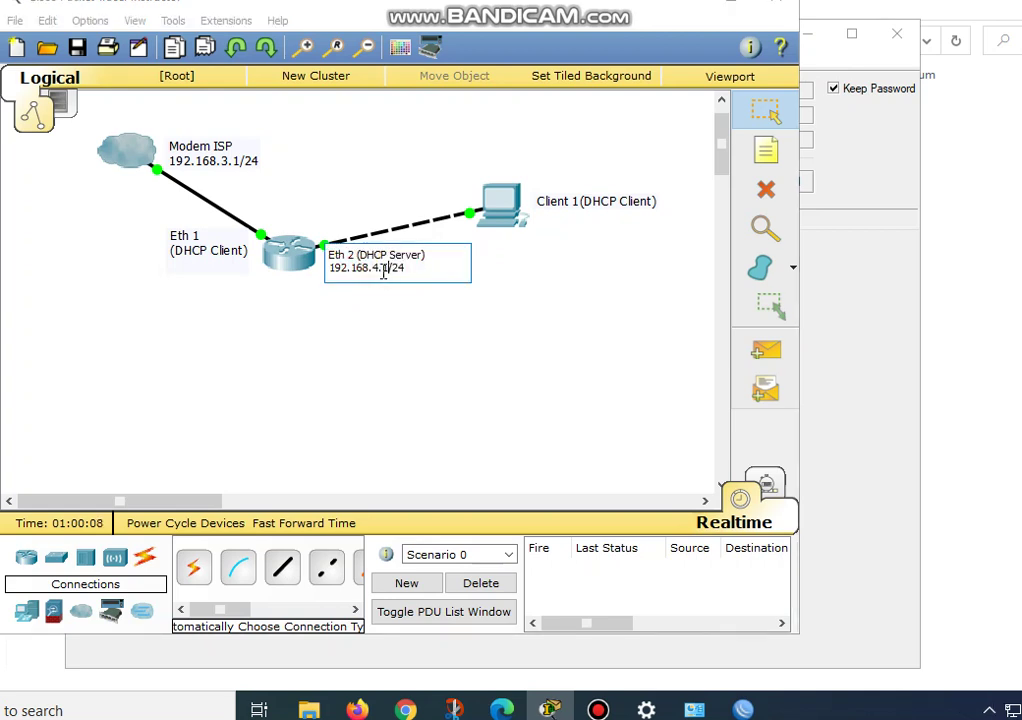
key(BackSpace)
key(BackSpace)
key(BackSpace)
text(168.10.)
click(496, 320)
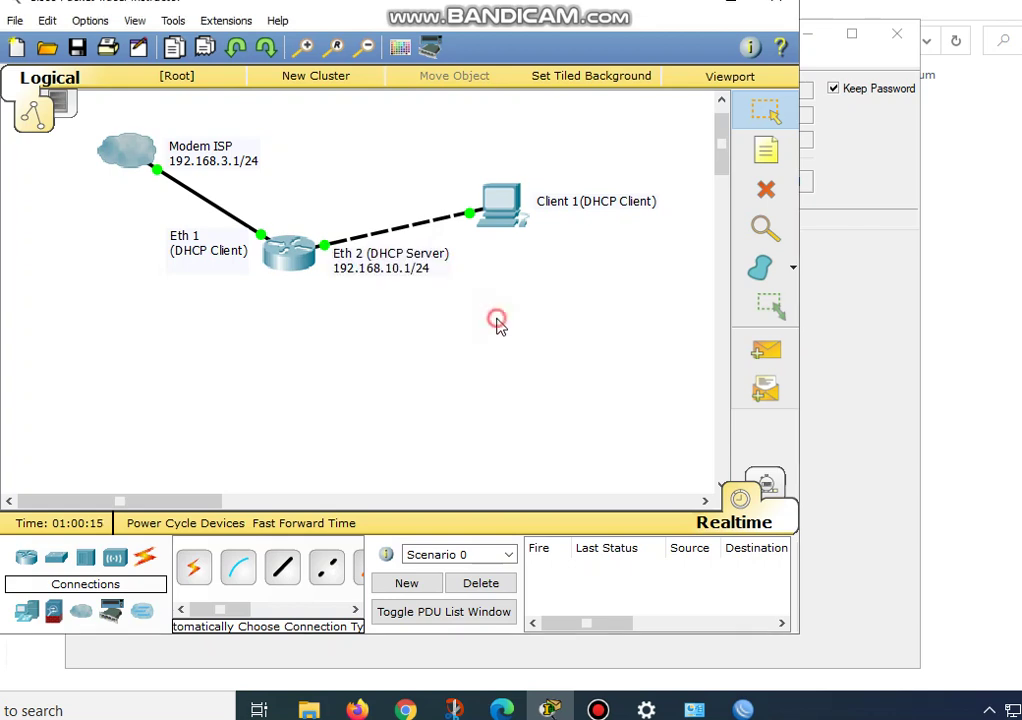
click(574, 212)
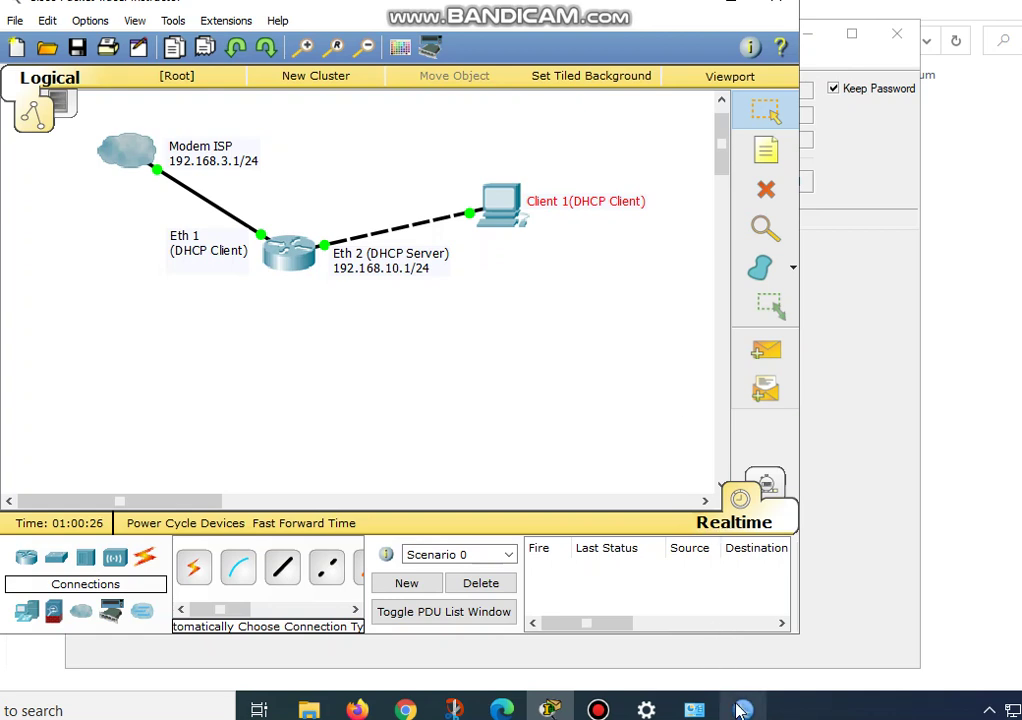
- Switch to WinBox, reconnect to the MikroTik router, and reset its configuration with No Default Configuration enabled
key(alt+Tab)
click(729, 182)
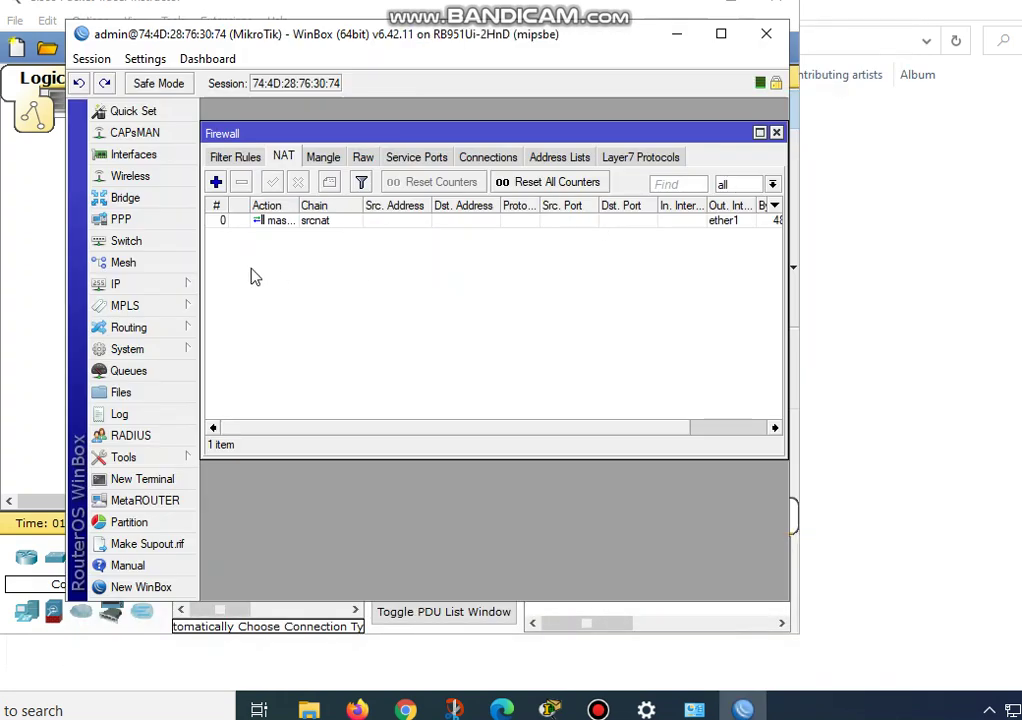
click(168, 357)
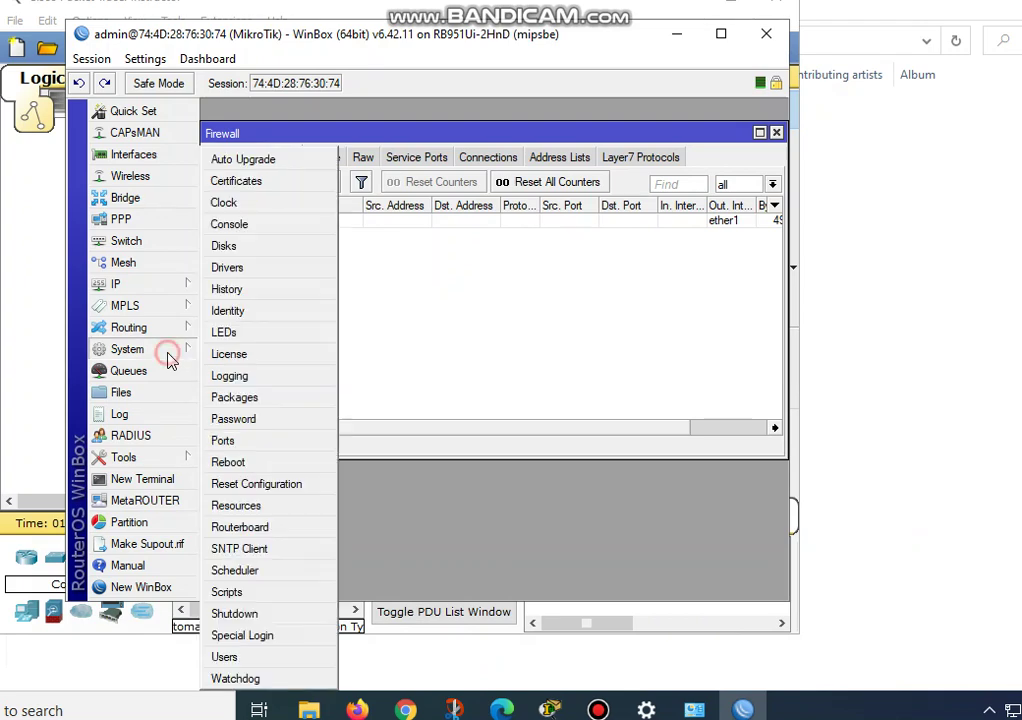
click(266, 484)
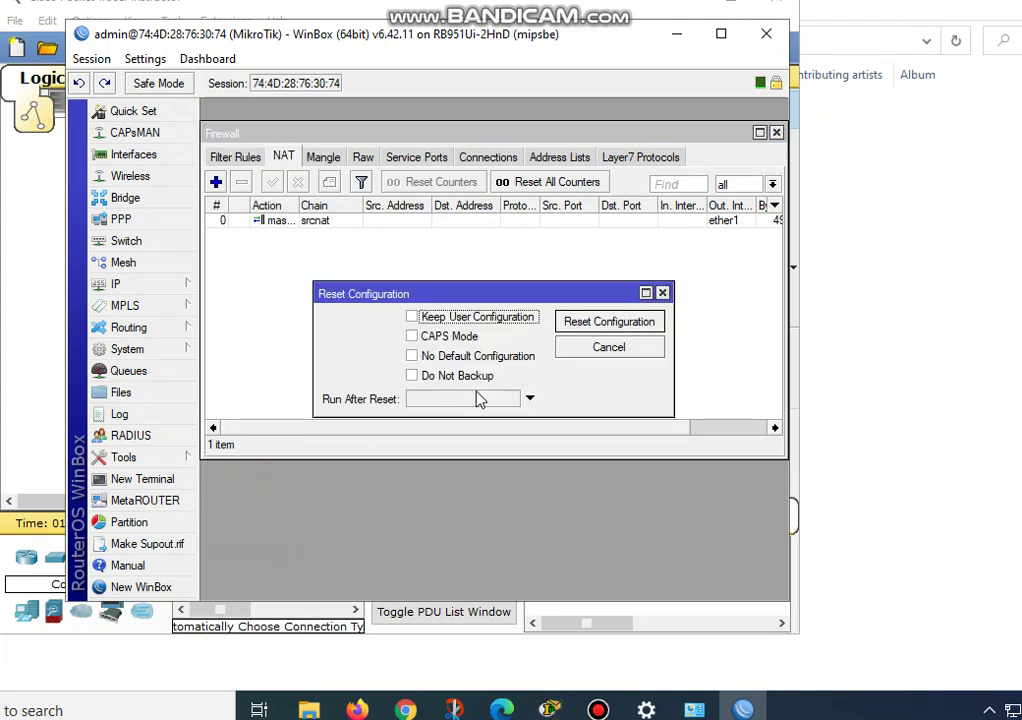
click(460, 357)
click(600, 323)
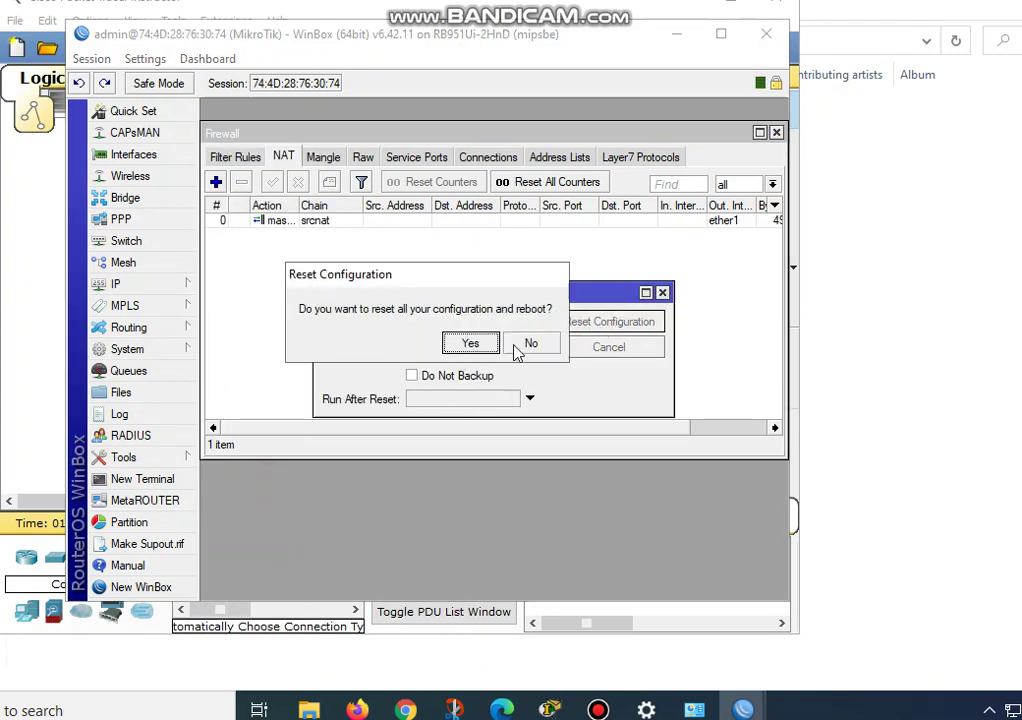
click(486, 343)
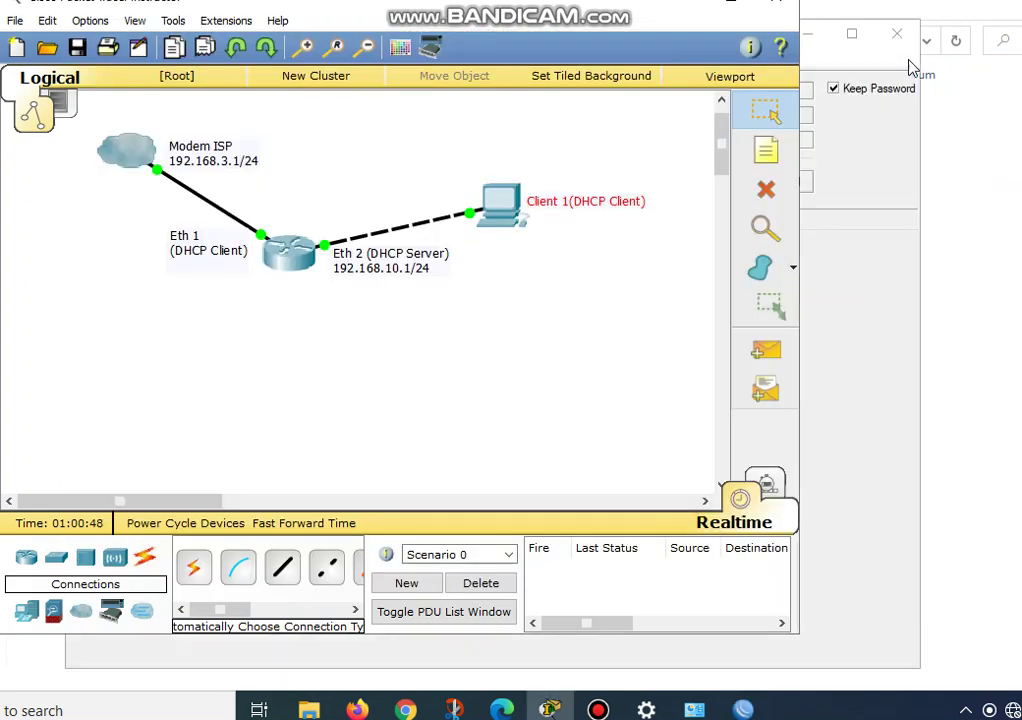
- Return to WinBox, refresh the neighbor list, and reconnect to the MikroTik router by its MAC address as admin
click(845, 155)
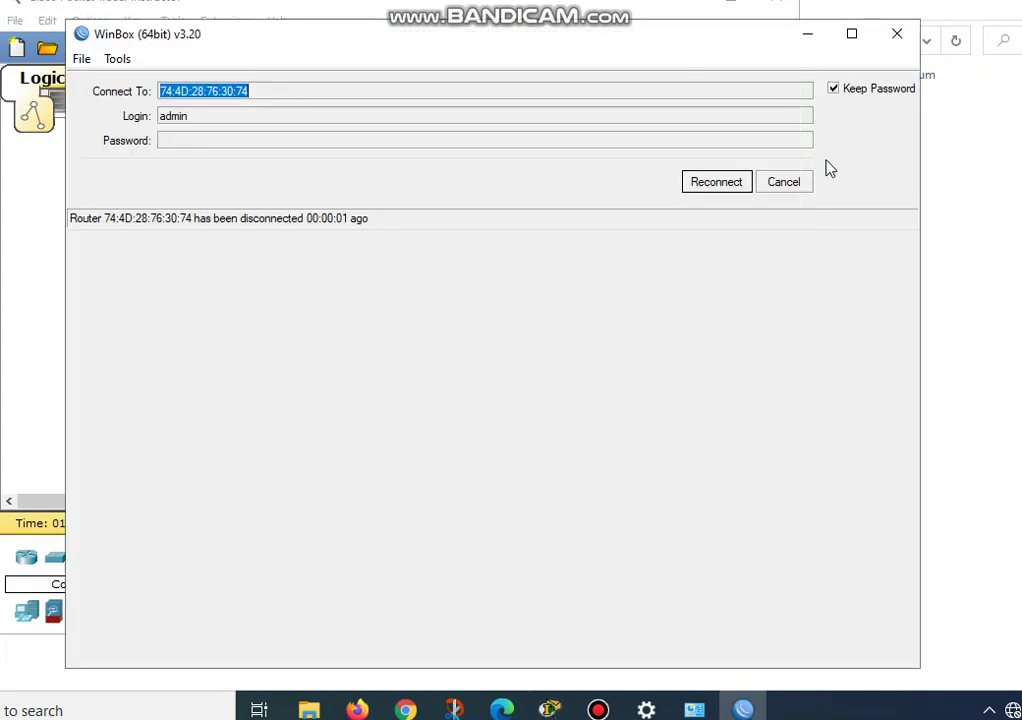
click(716, 182)
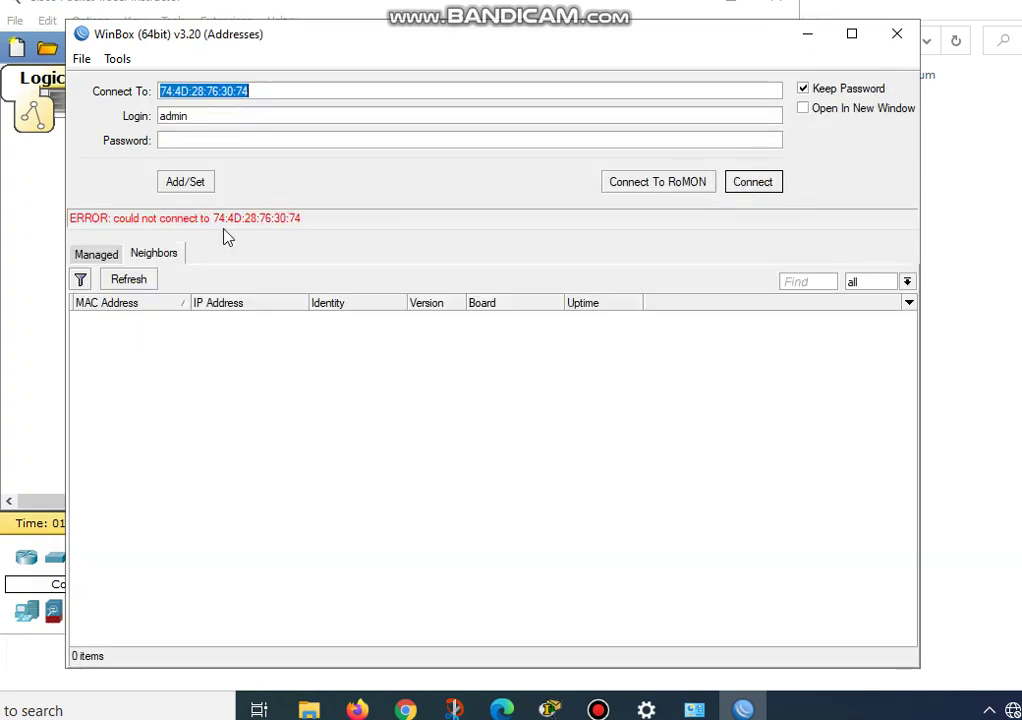
click(126, 284)
click(126, 281)
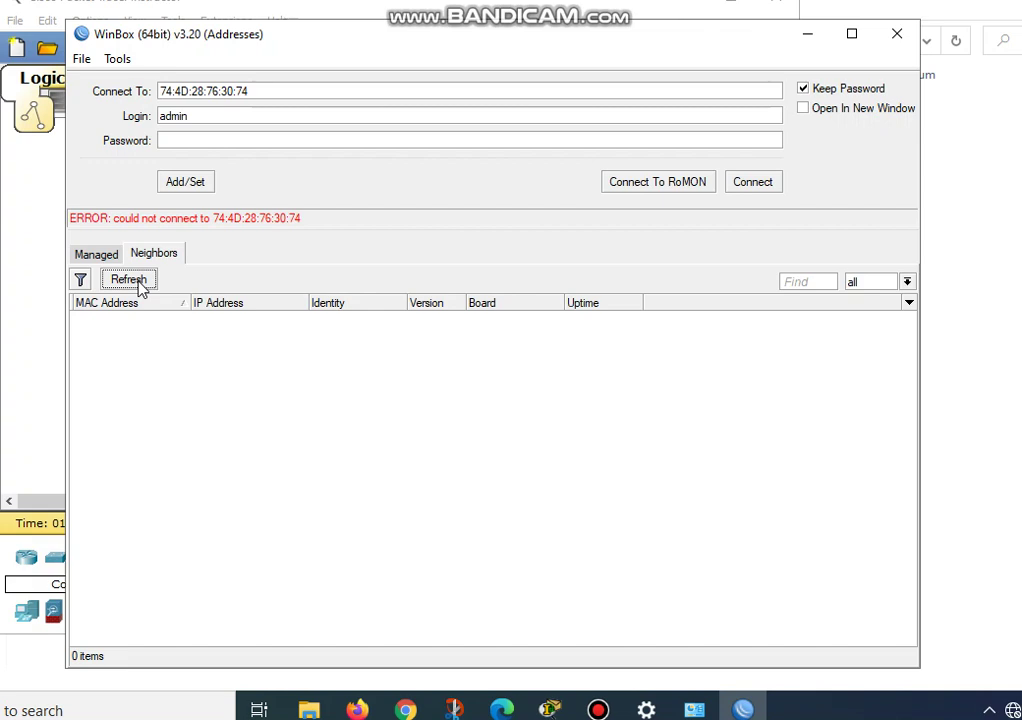
click(129, 280)
click(129, 280)
click(112, 320)
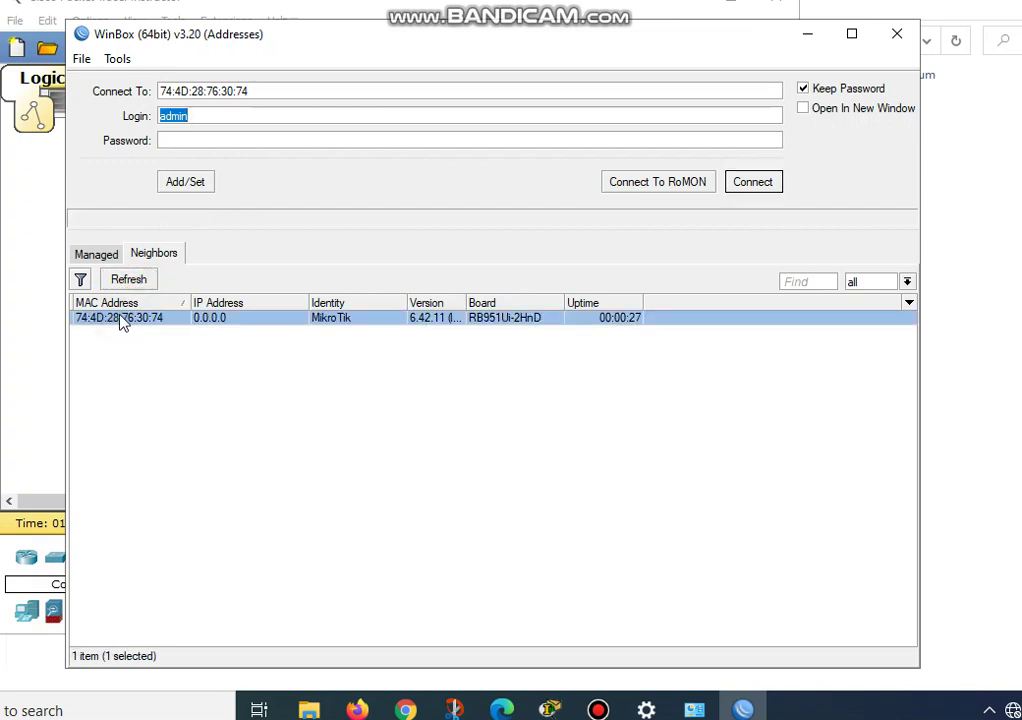
click(746, 189)
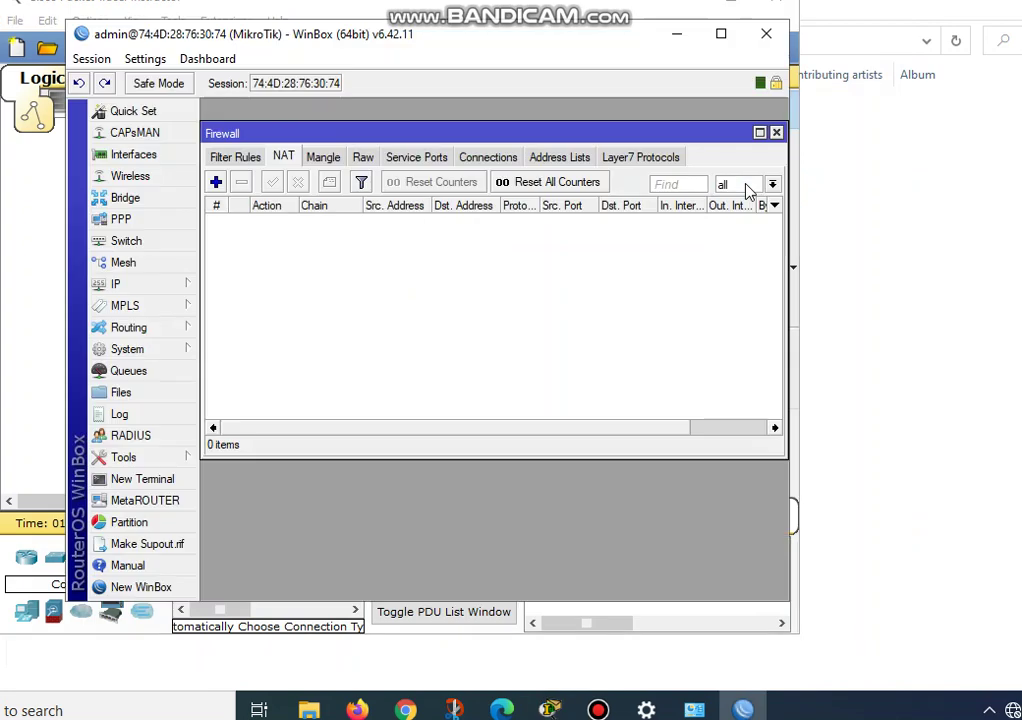
- Check the router's IP address list, and close the address list and firewall windows
click(160, 284)
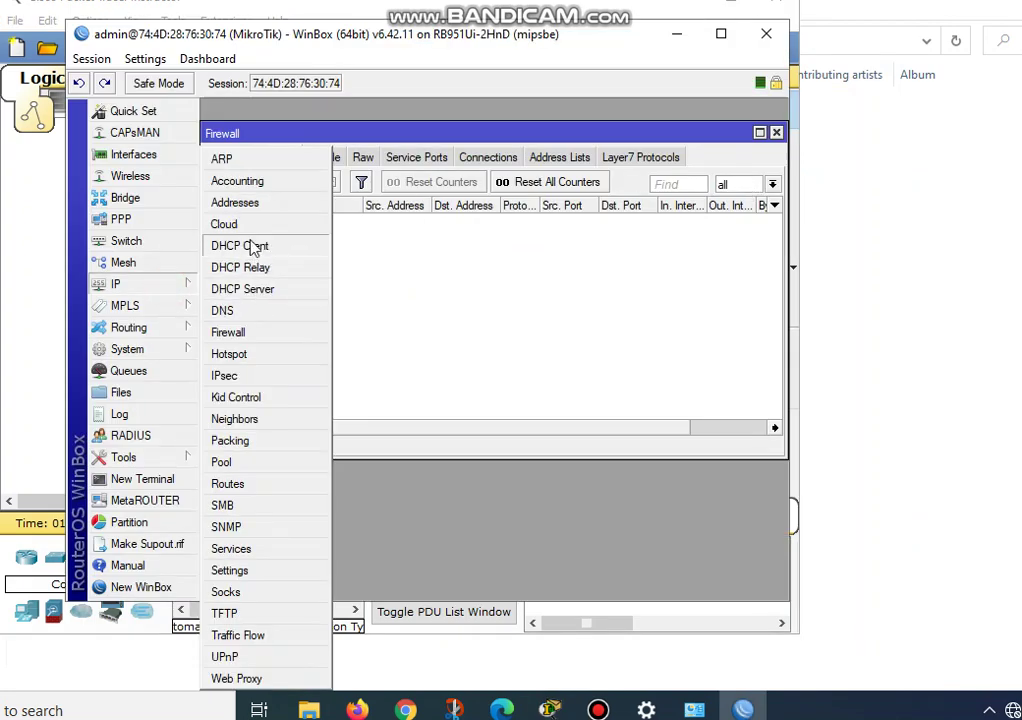
click(242, 205)
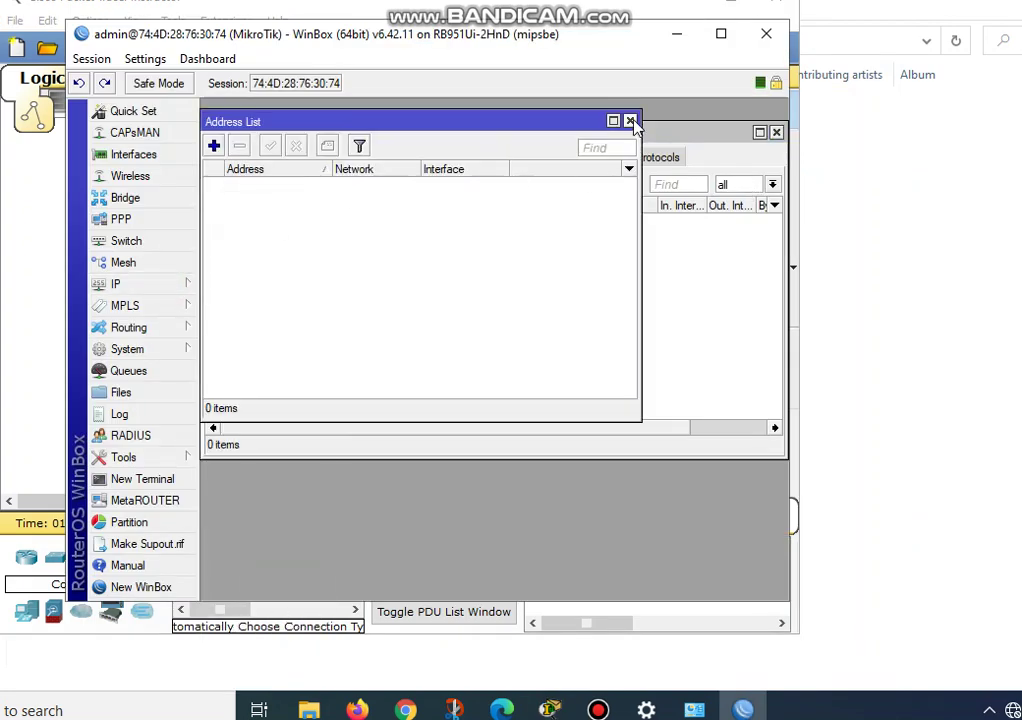
click(630, 120)
click(776, 133)
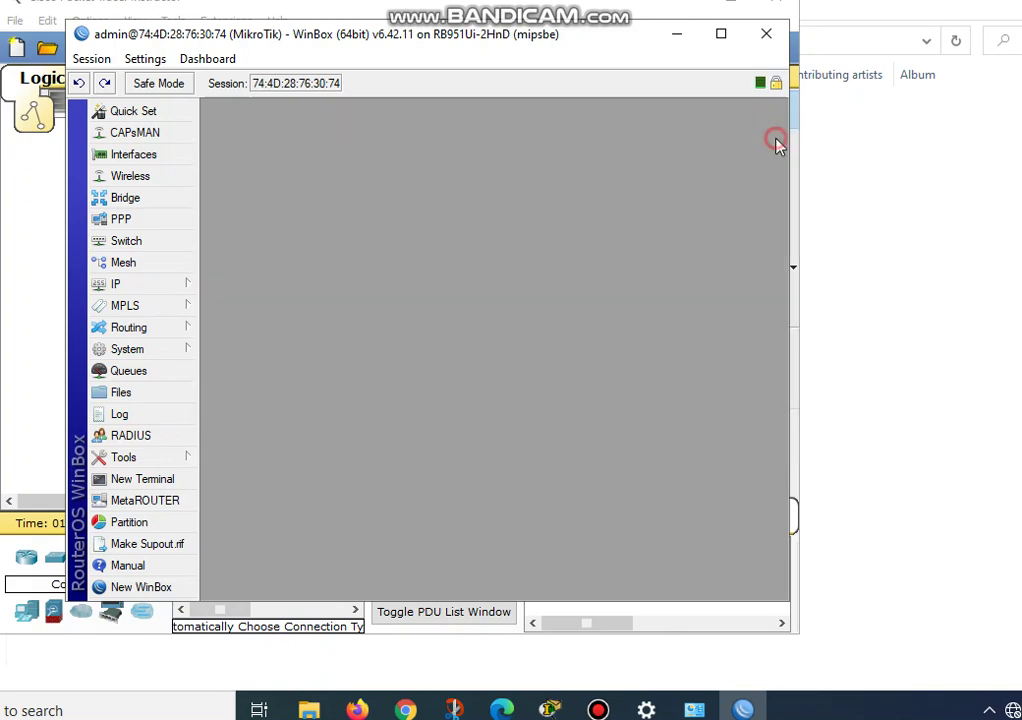
- Add a DHCP client on the ether1 interface of the router, keeping peer DNS, peer NTP and the default route enabled
click(47, 321)
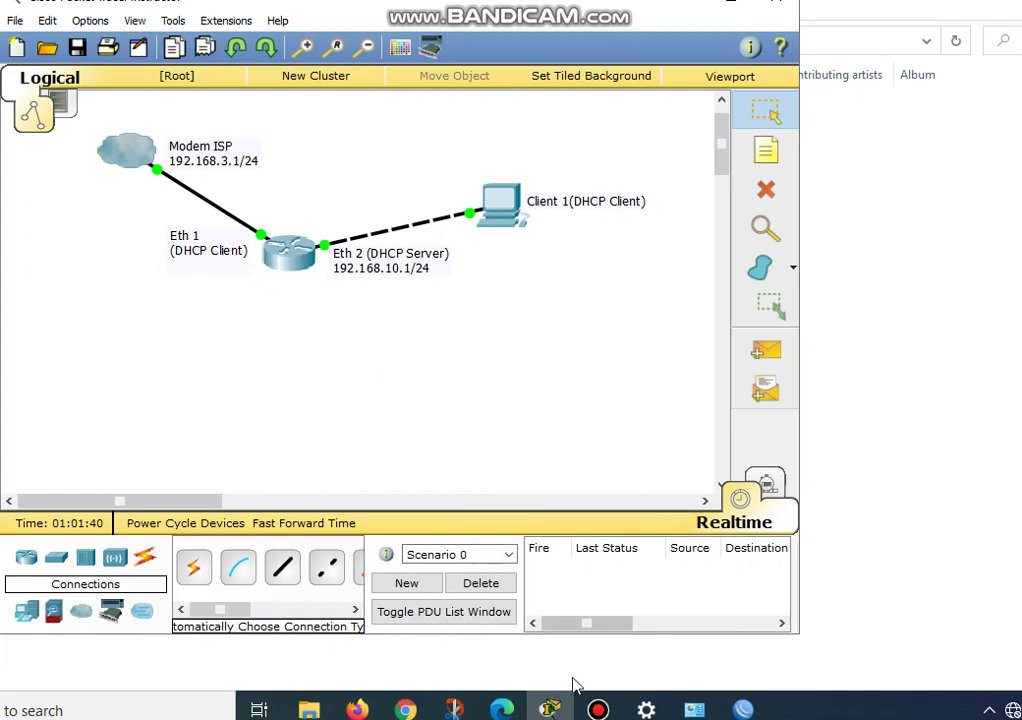
click(743, 710)
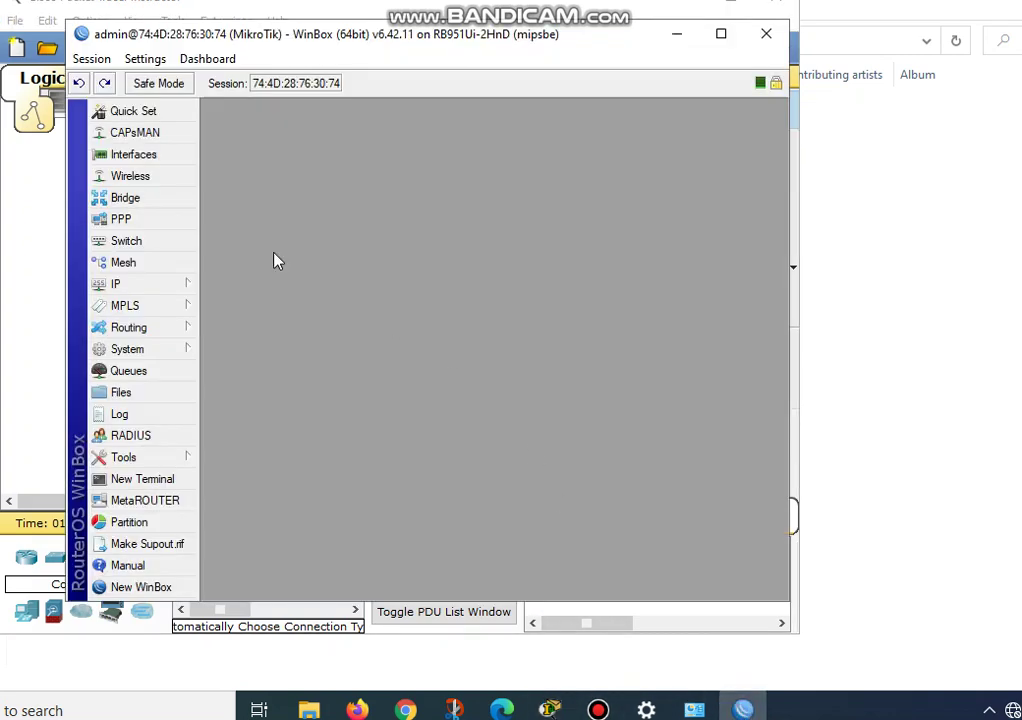
click(183, 288)
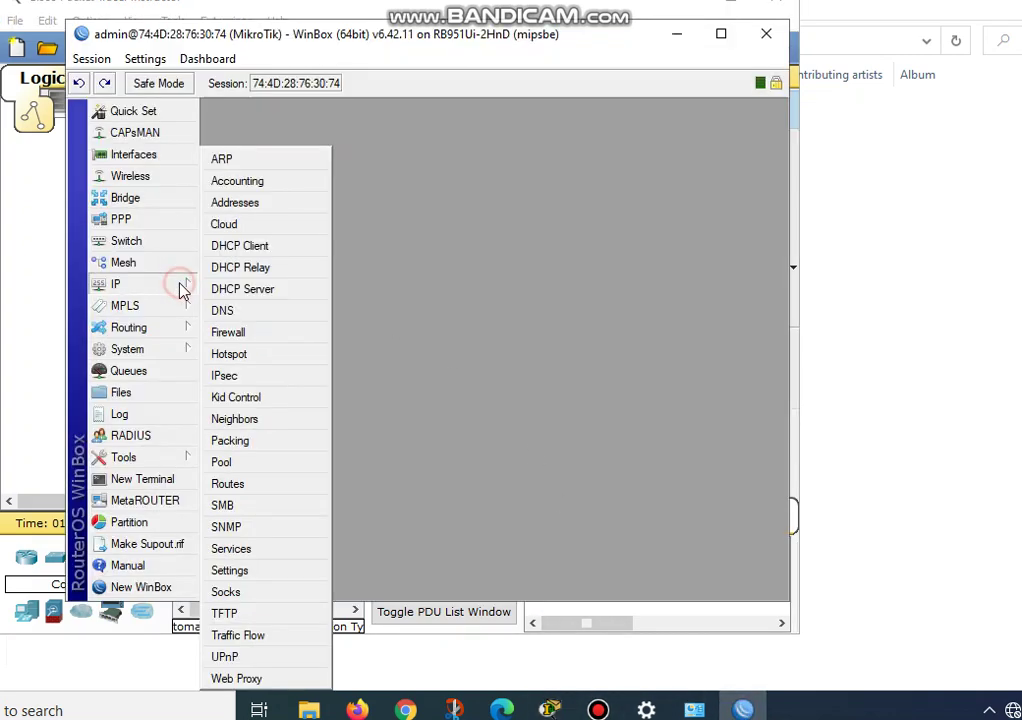
click(300, 245)
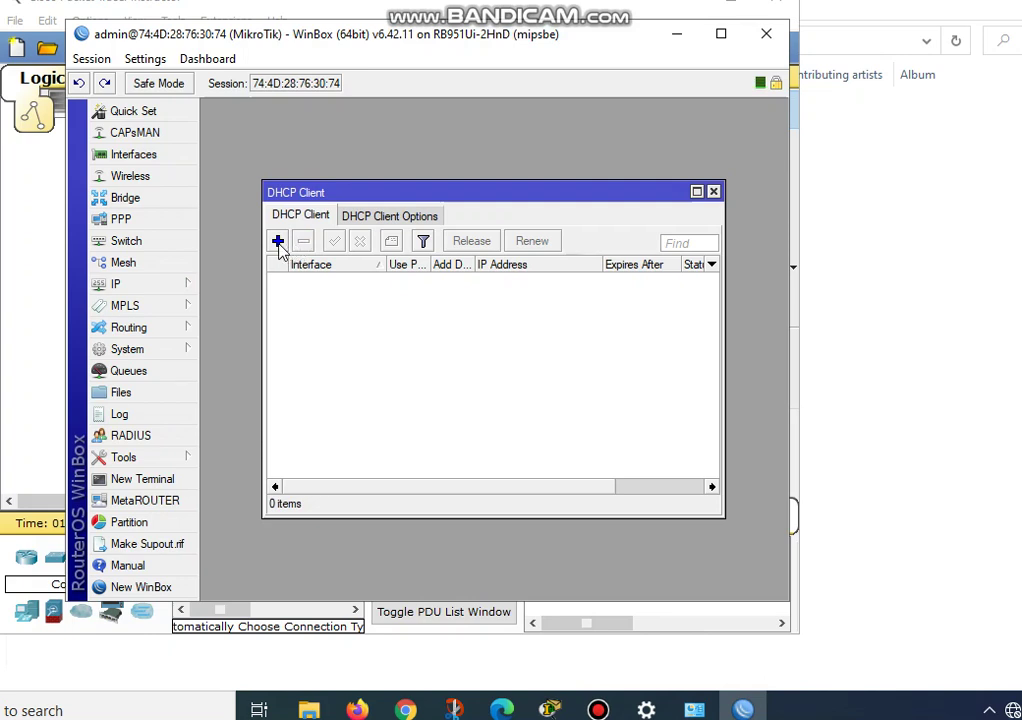
drag(340, 193, 307, 168)
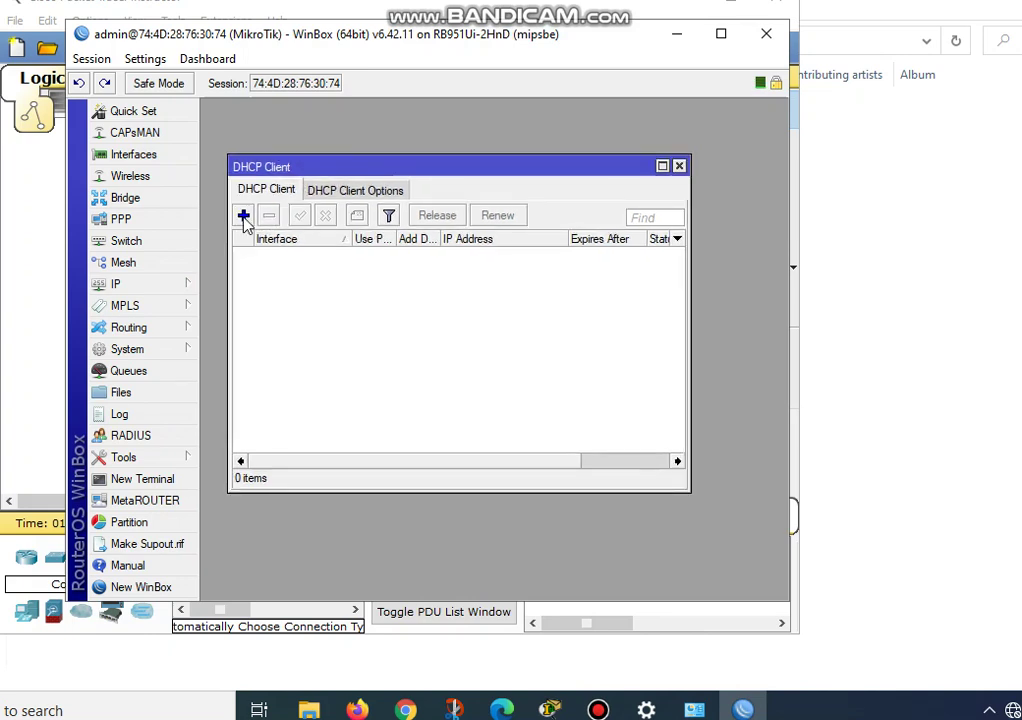
click(245, 216)
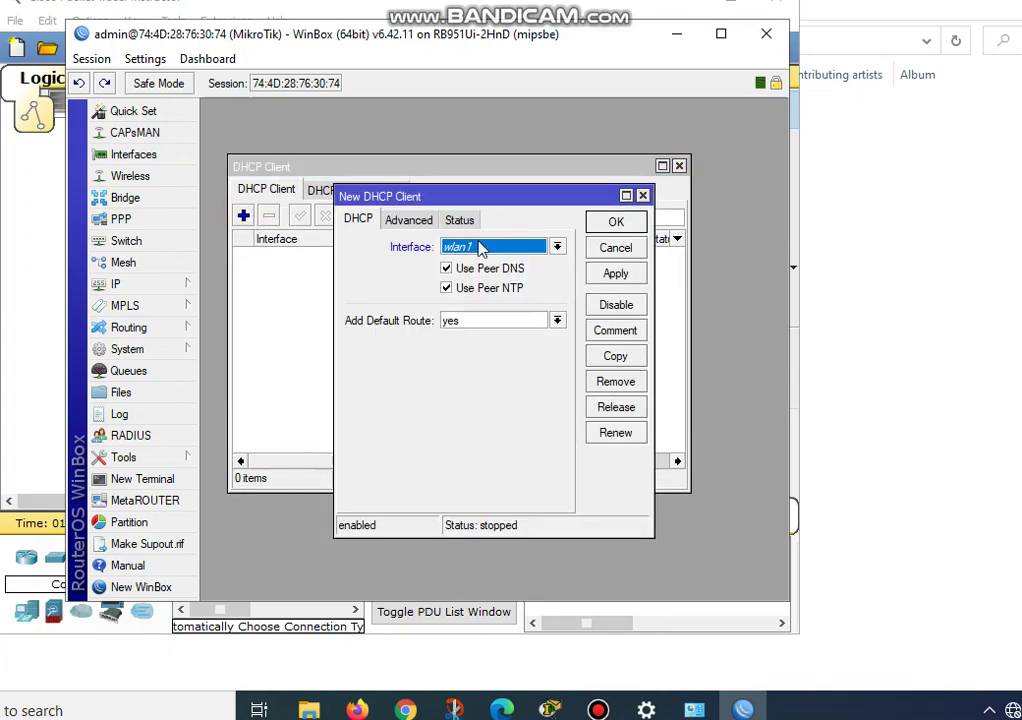
click(557, 246)
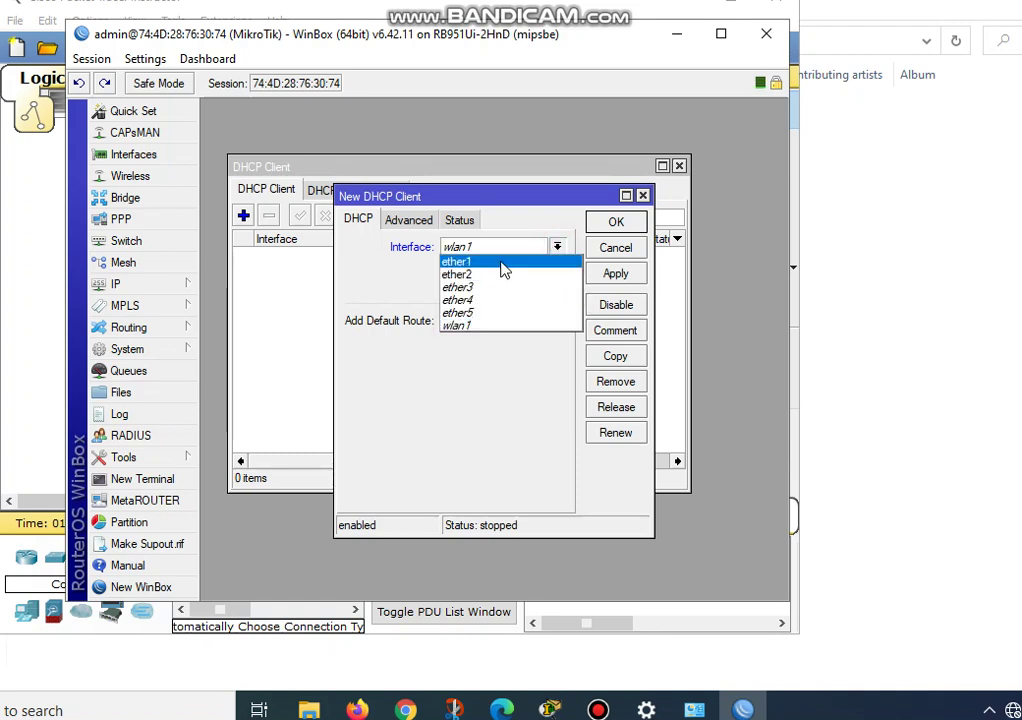
click(502, 264)
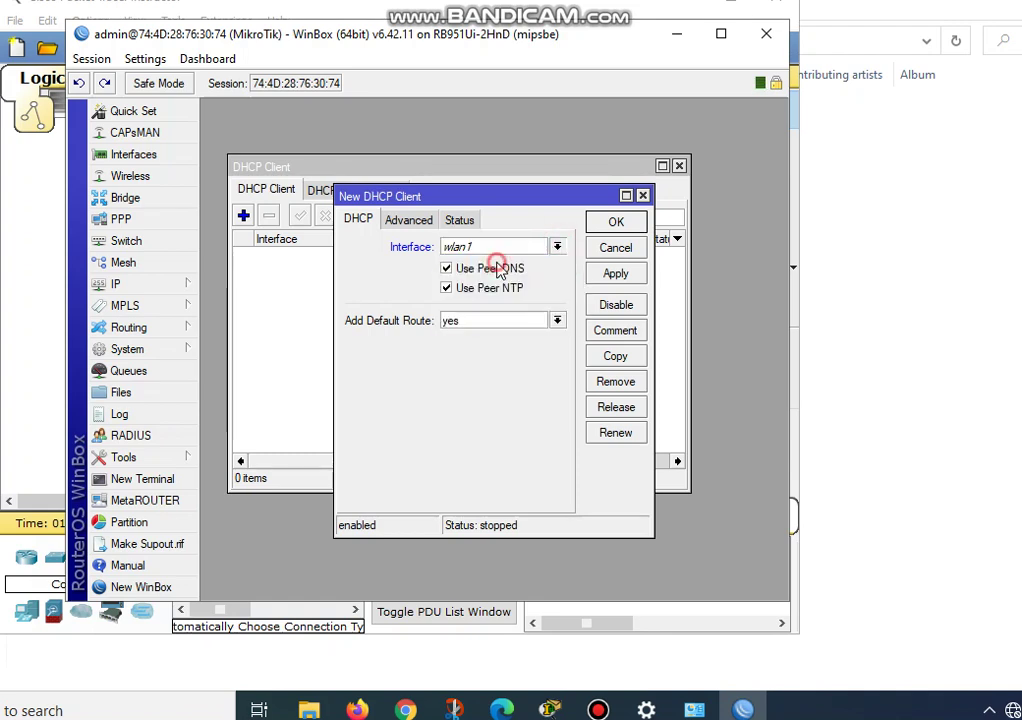
click(628, 280)
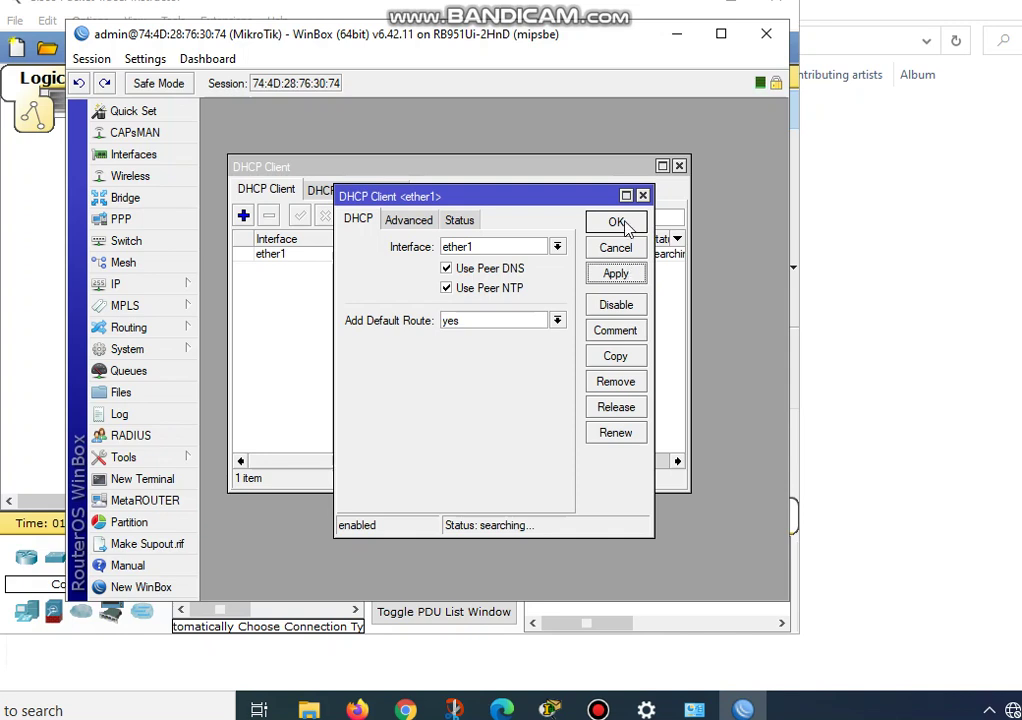
click(617, 223)
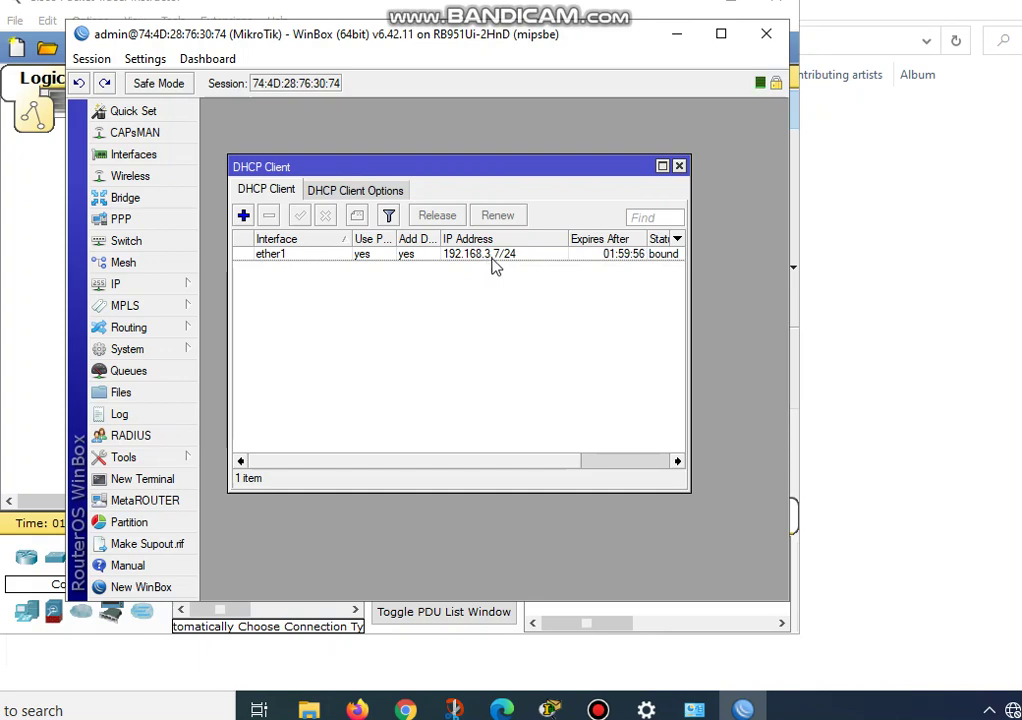
- Compare the ether1 DHCP address with the Modem ISP network in the Packet Tracer topology, and return to WinBox
click(43, 233)
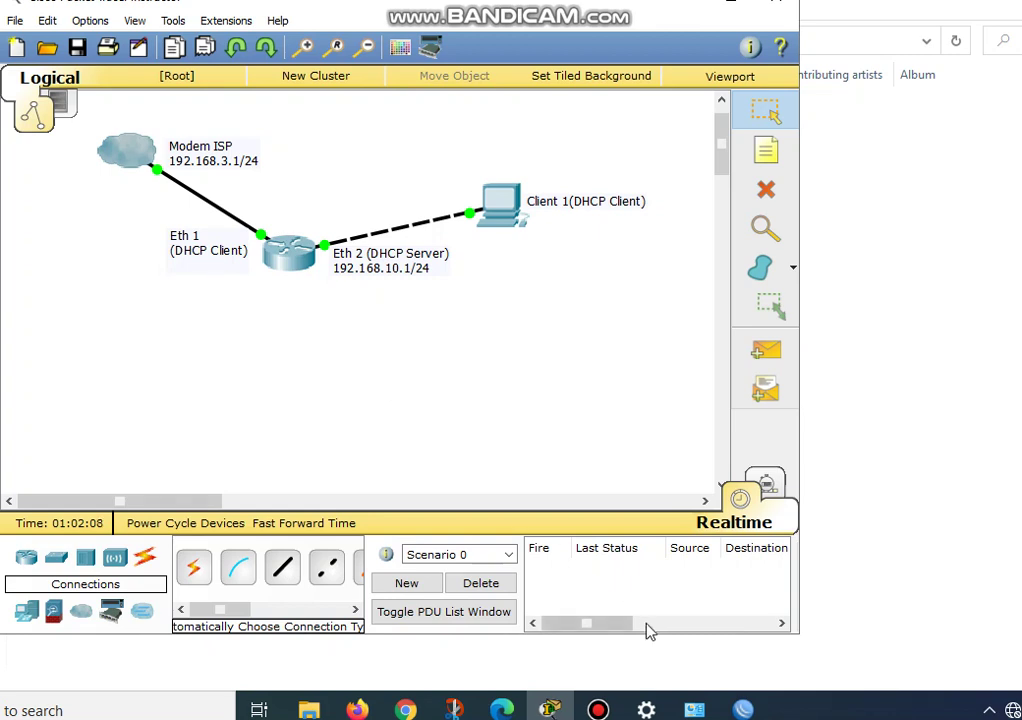
mouse_move(743, 709)
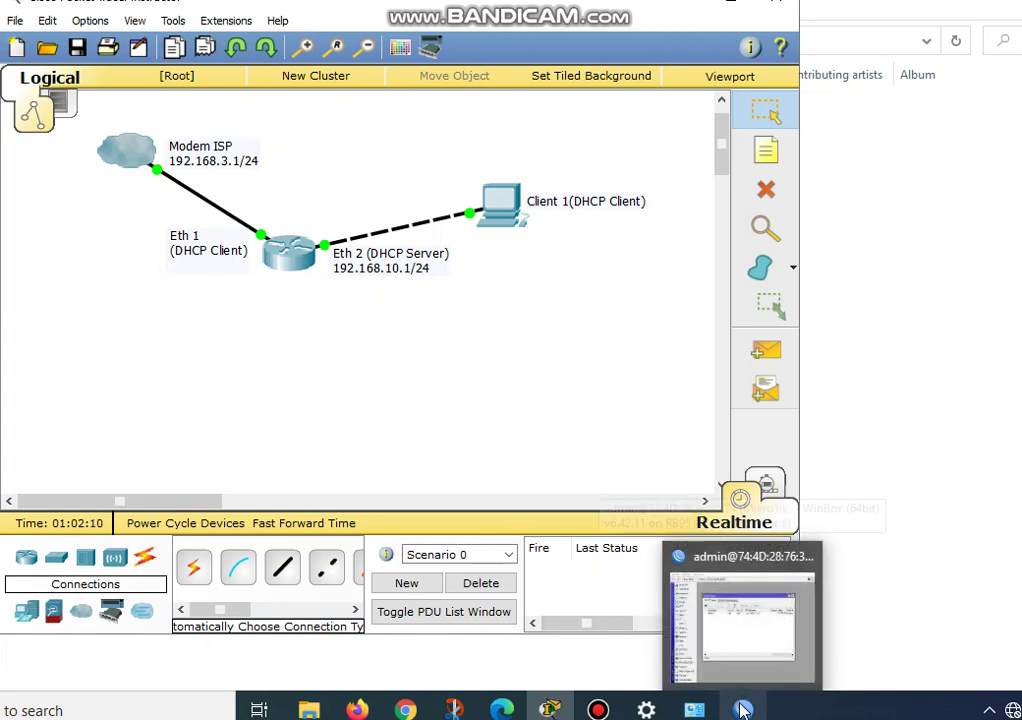
click(743, 709)
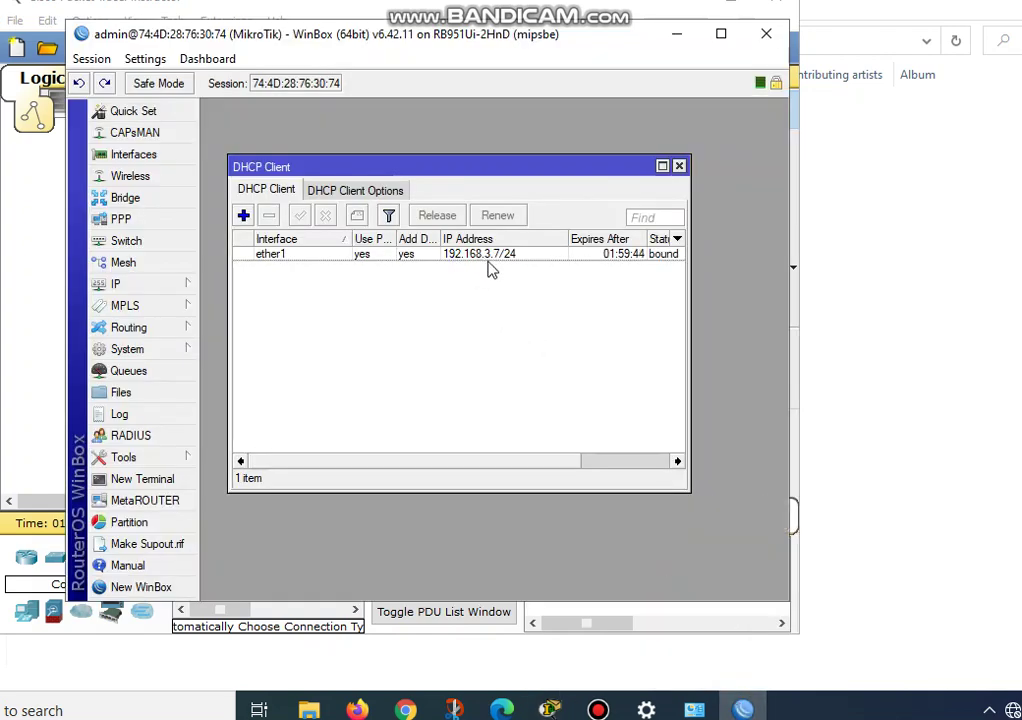
- Test the router's internet connection by pinging 8.8.8.8 from a new terminal, and close the terminal
drag(438, 170, 420, 136)
click(174, 483)
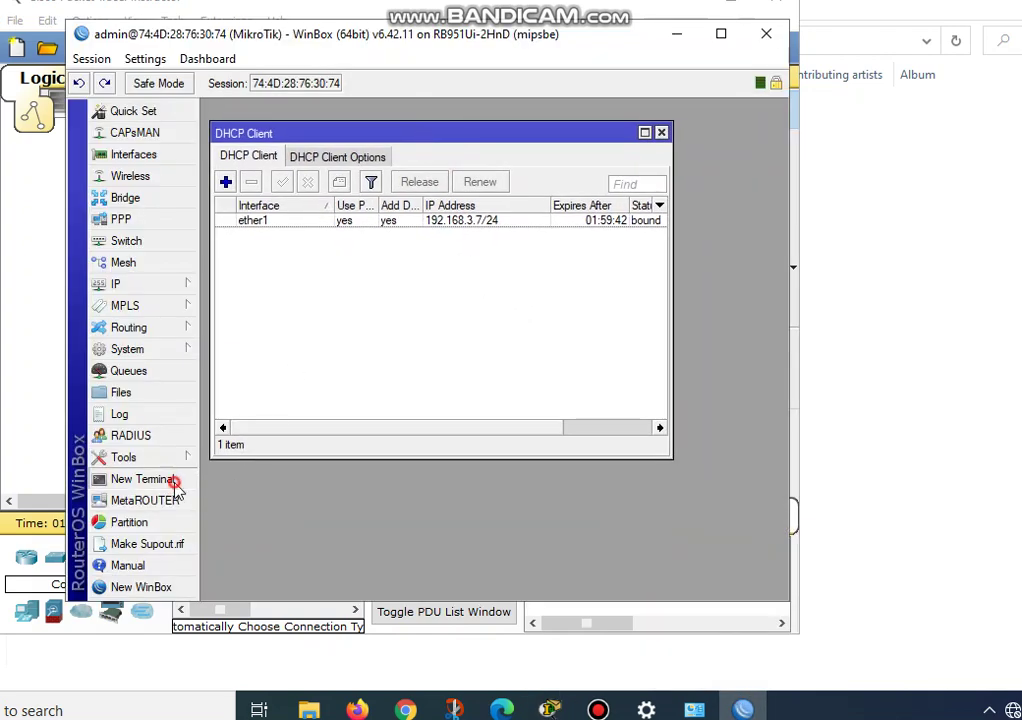
text(ping )
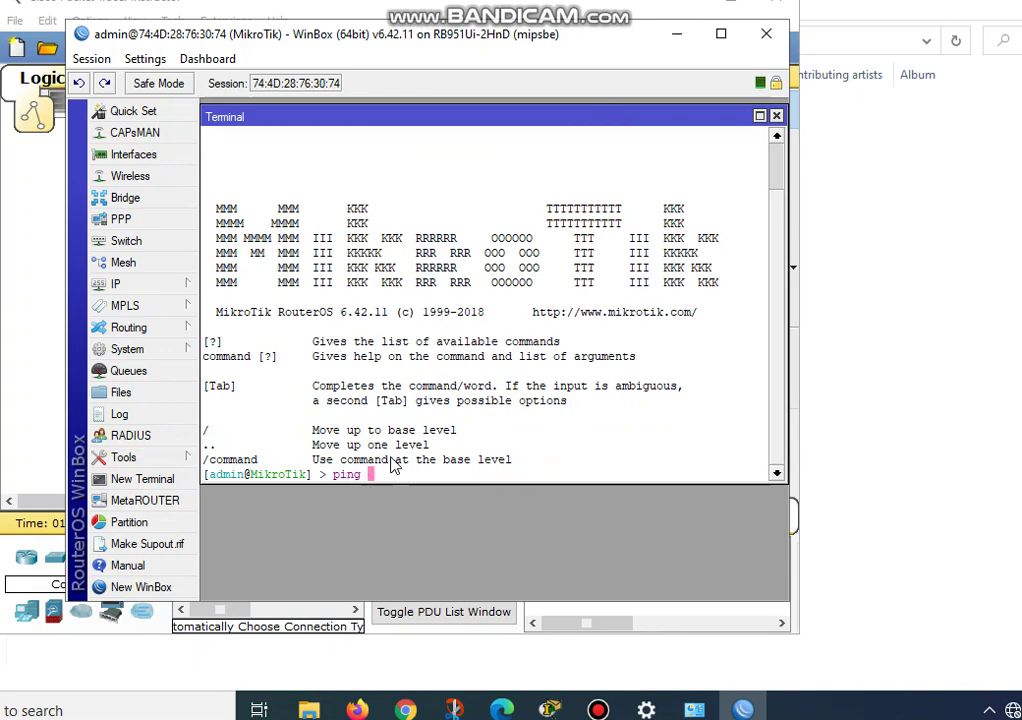
text(8.8.8.8)
key(Return)
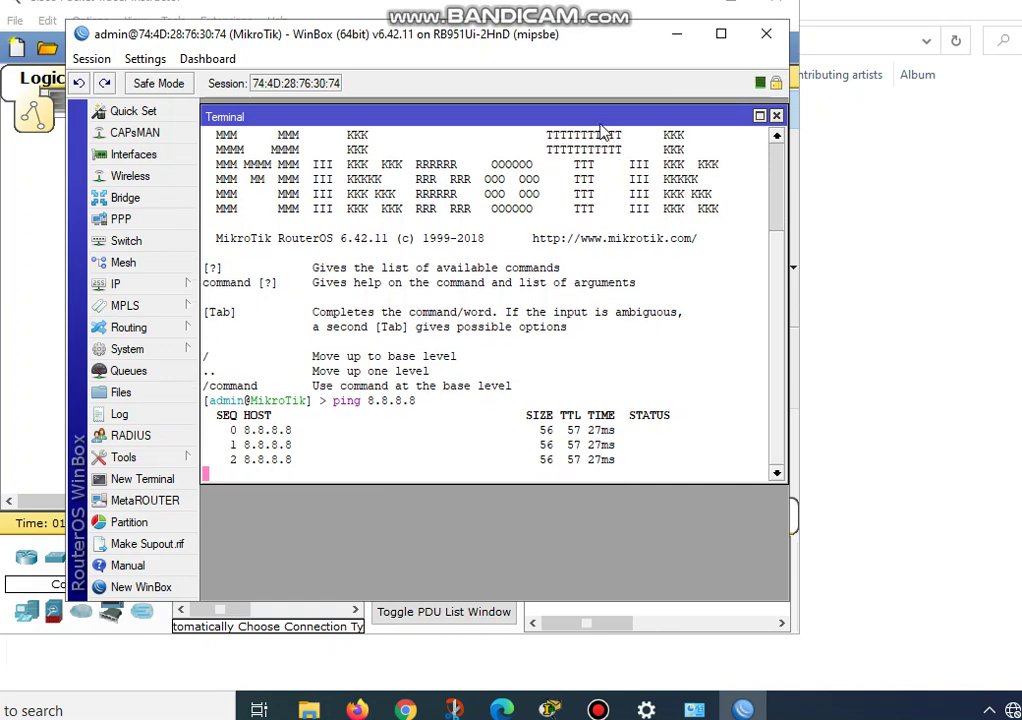
drag(598, 119, 581, 130)
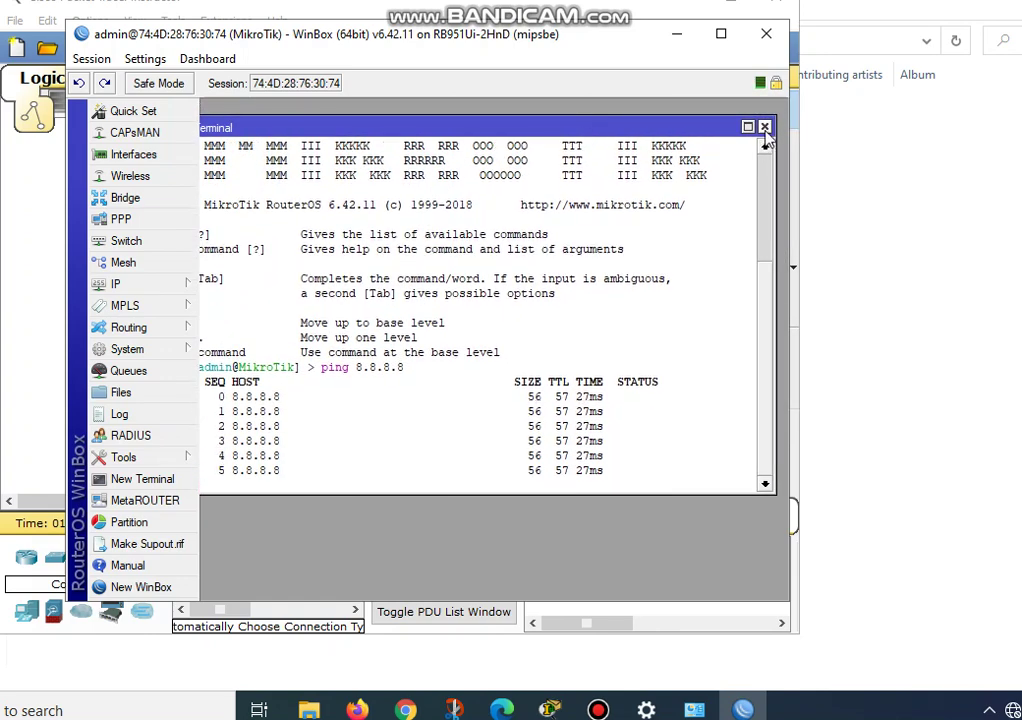
click(764, 128)
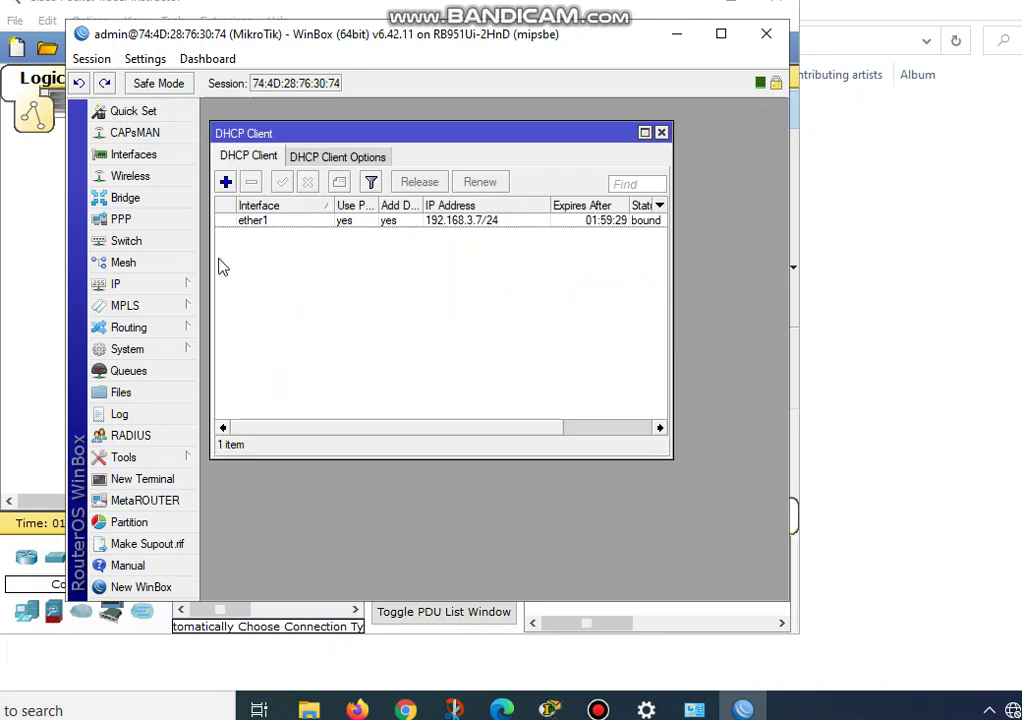
- Check the ether2 DHCP server address in the Packet Tracer topology, and return to WinBox
click(148, 284)
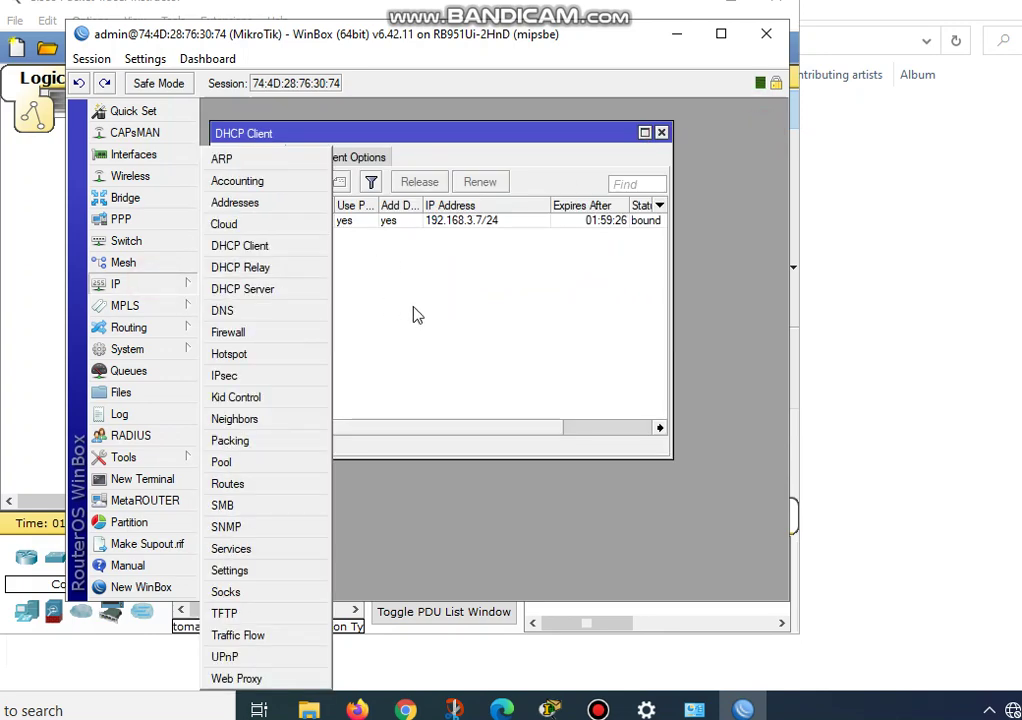
click(394, 281)
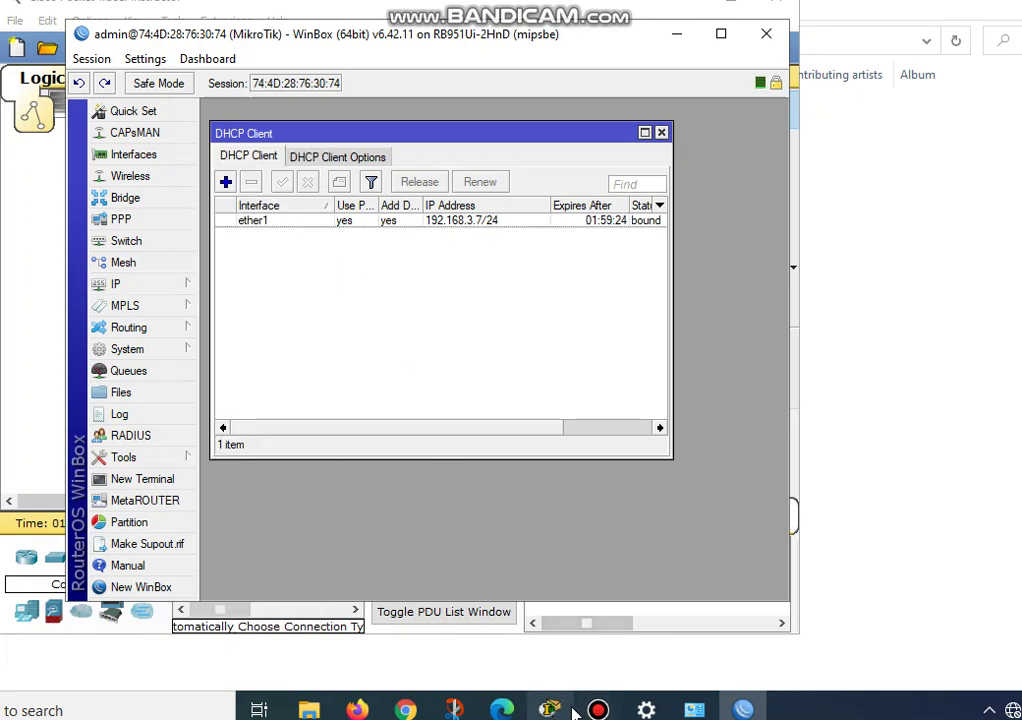
click(869, 300)
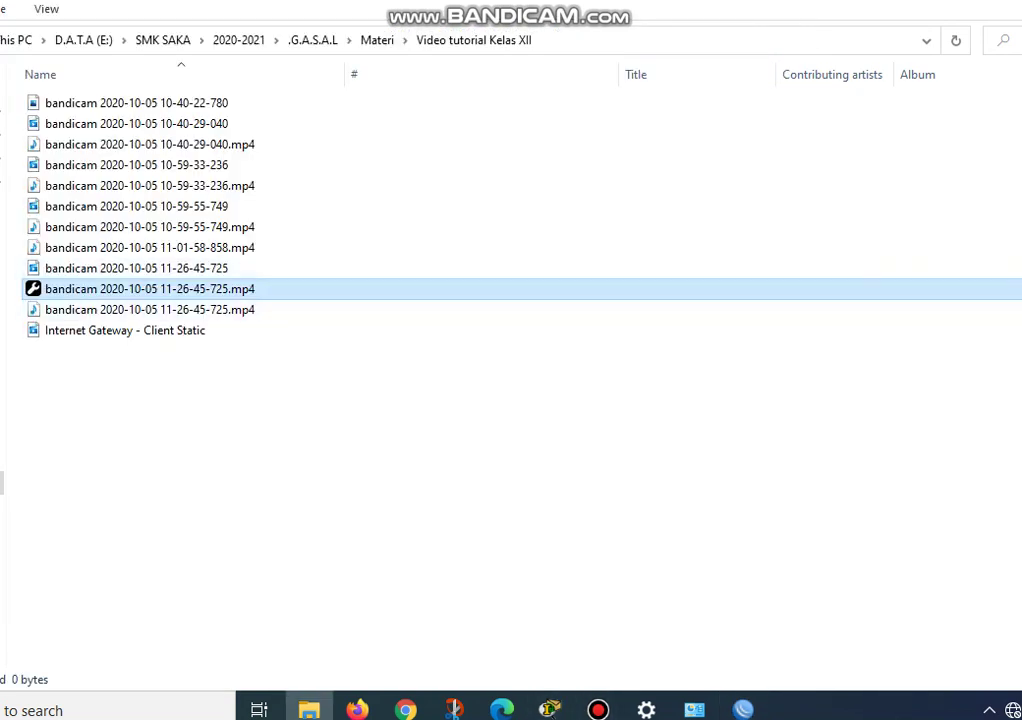
click(550, 709)
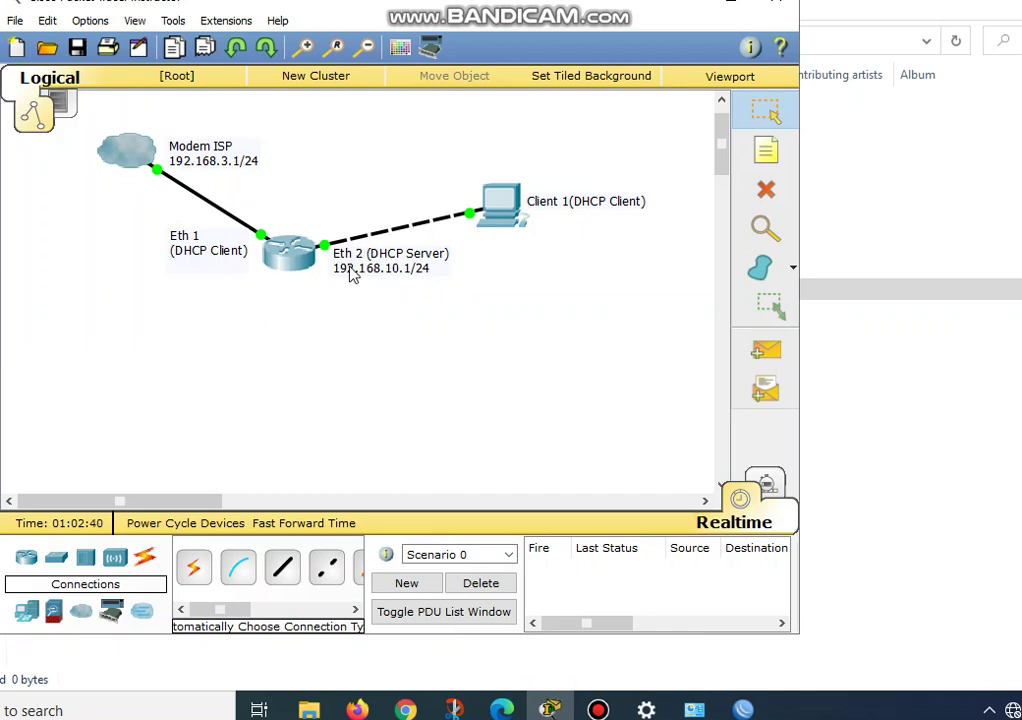
click(743, 709)
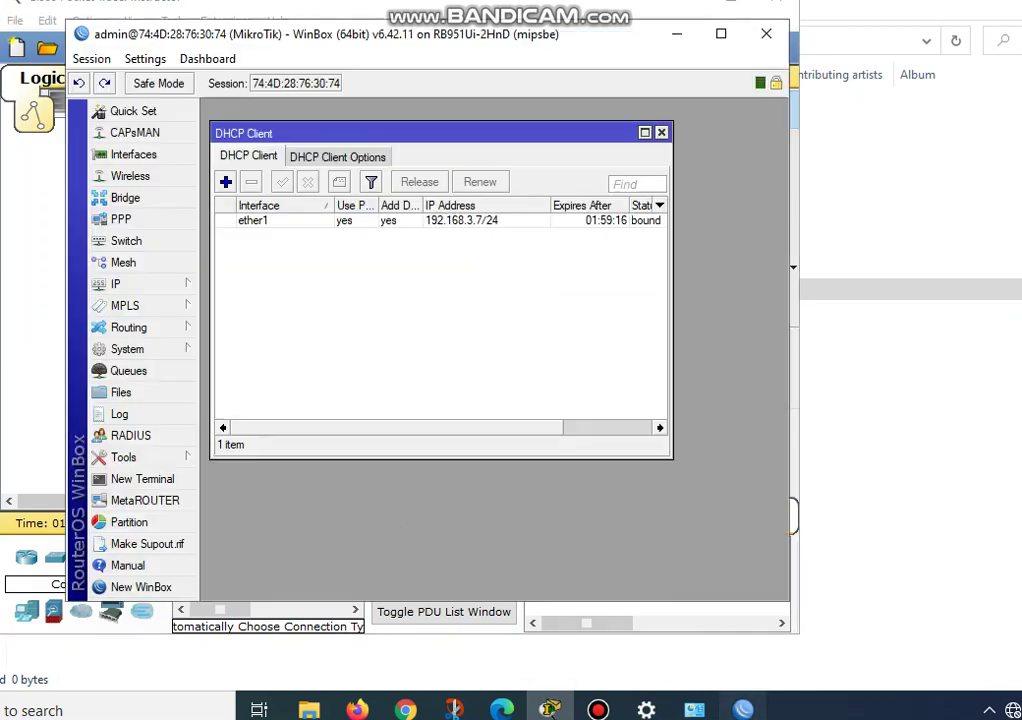
- Add the IP address 192.168.10.1/24 on the ether2 interface, and widen the address column of the address list
click(157, 284)
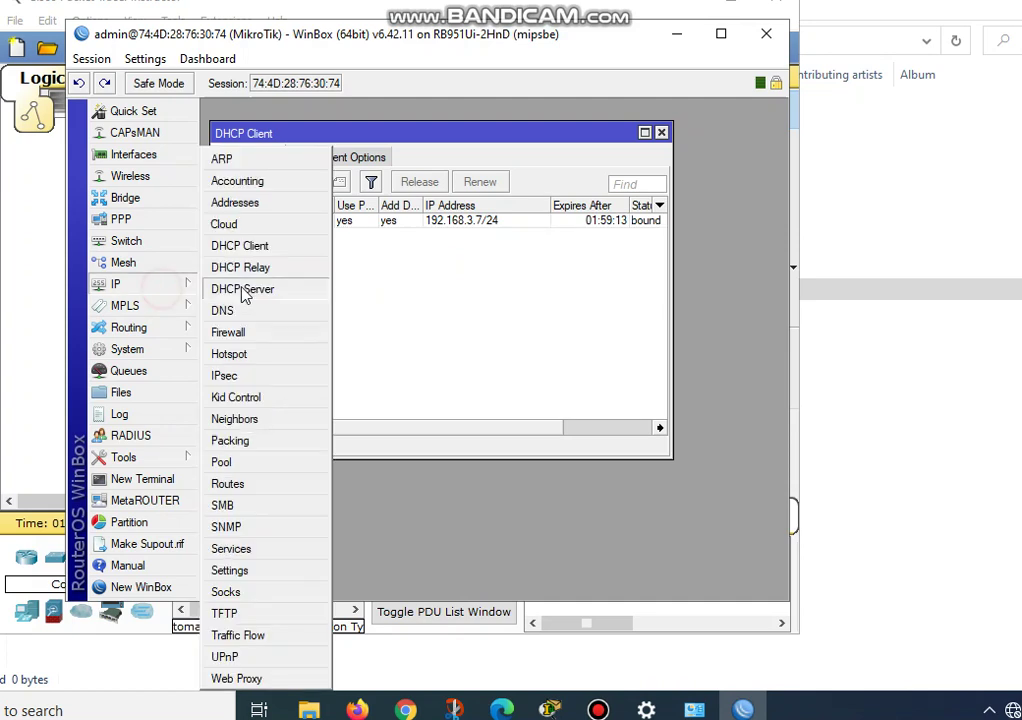
click(240, 202)
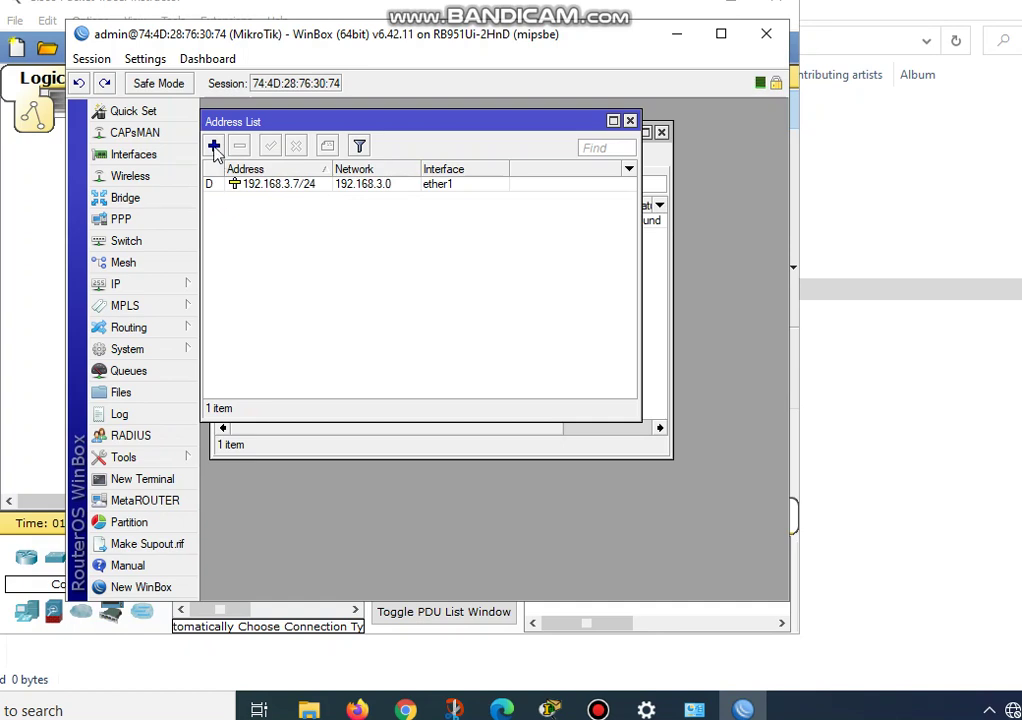
click(214, 147)
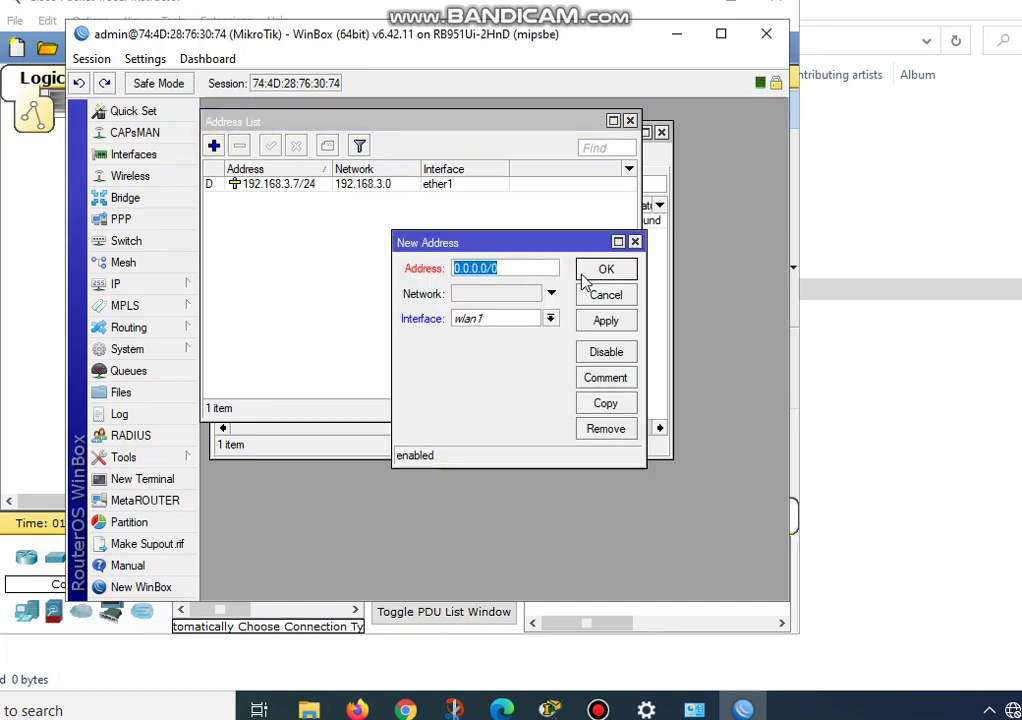
text(192.168.10.)
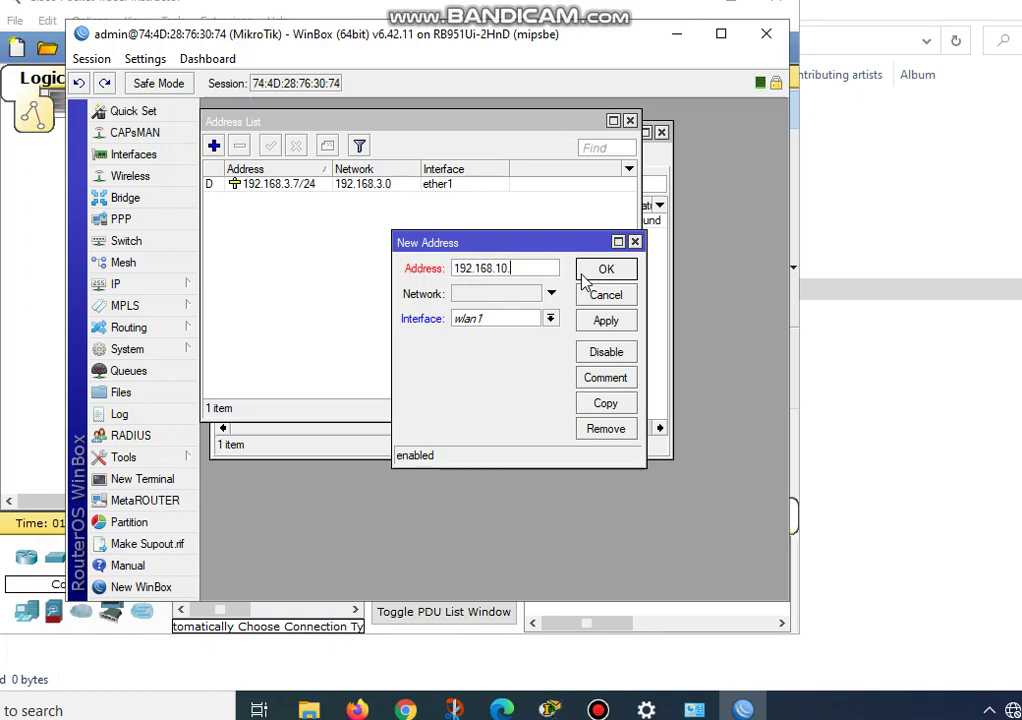
text(1/24)
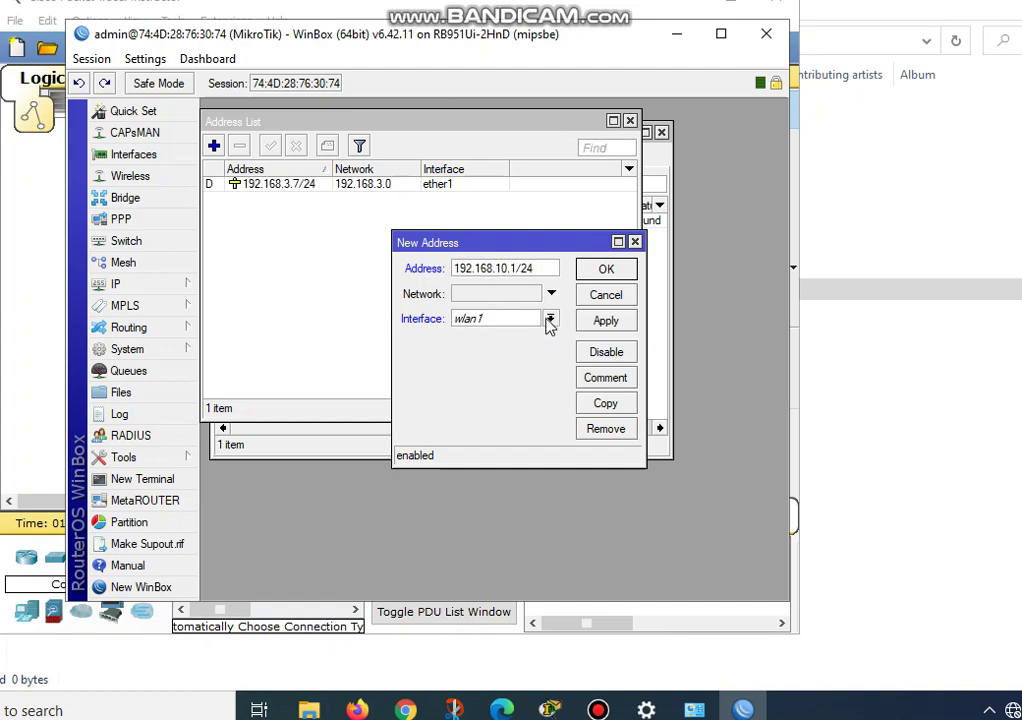
click(550, 318)
click(518, 352)
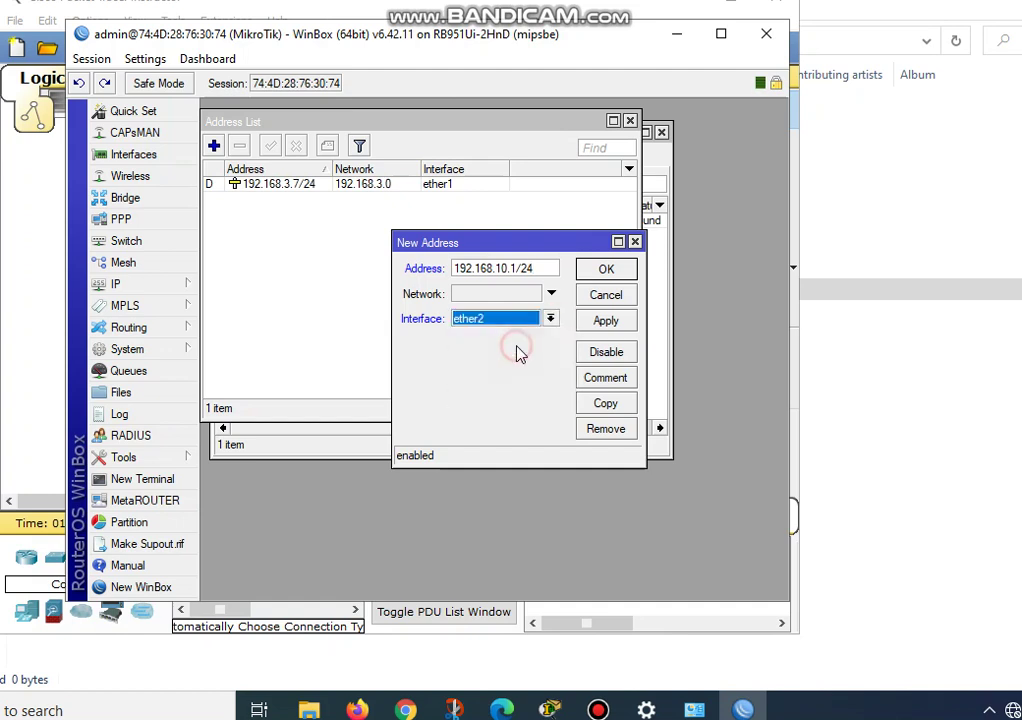
click(606, 320)
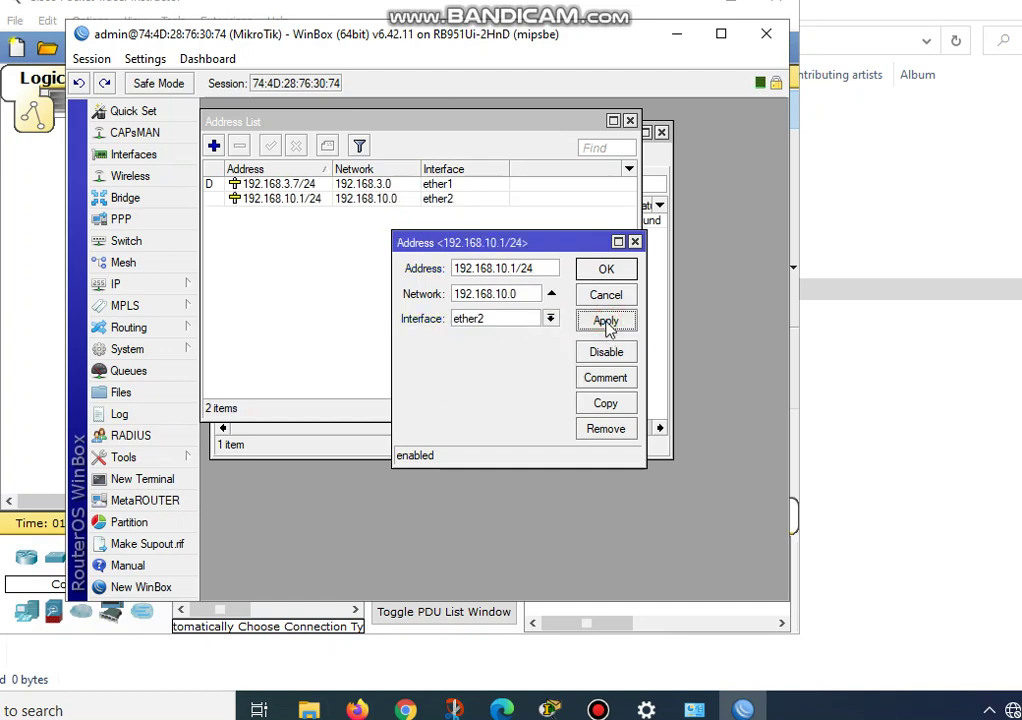
click(601, 271)
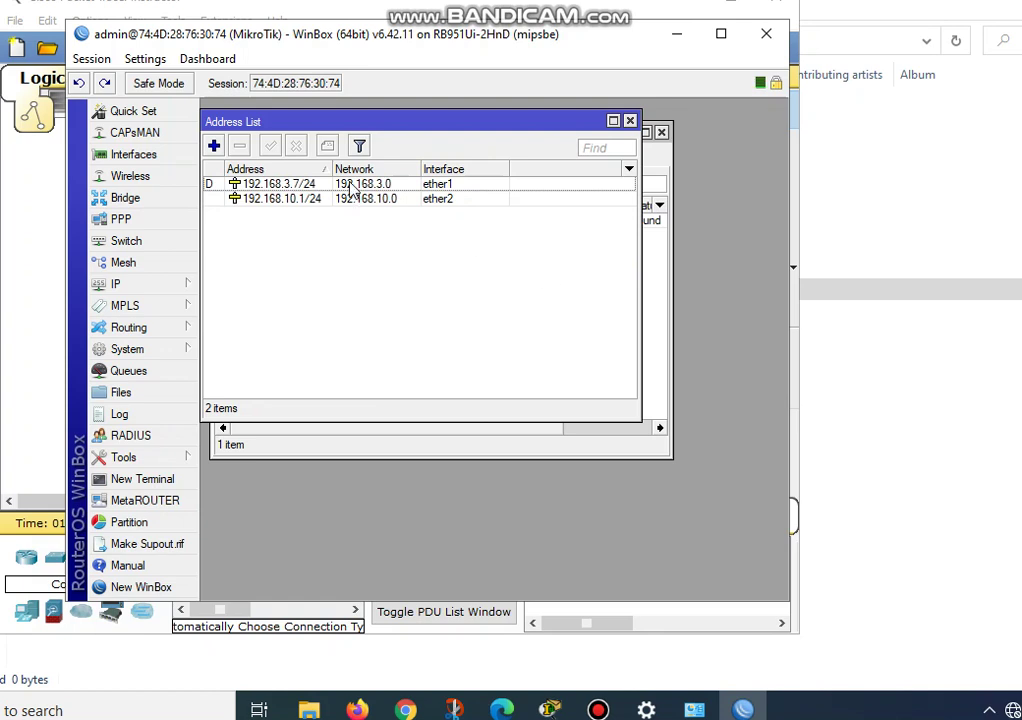
drag(330, 169, 361, 169)
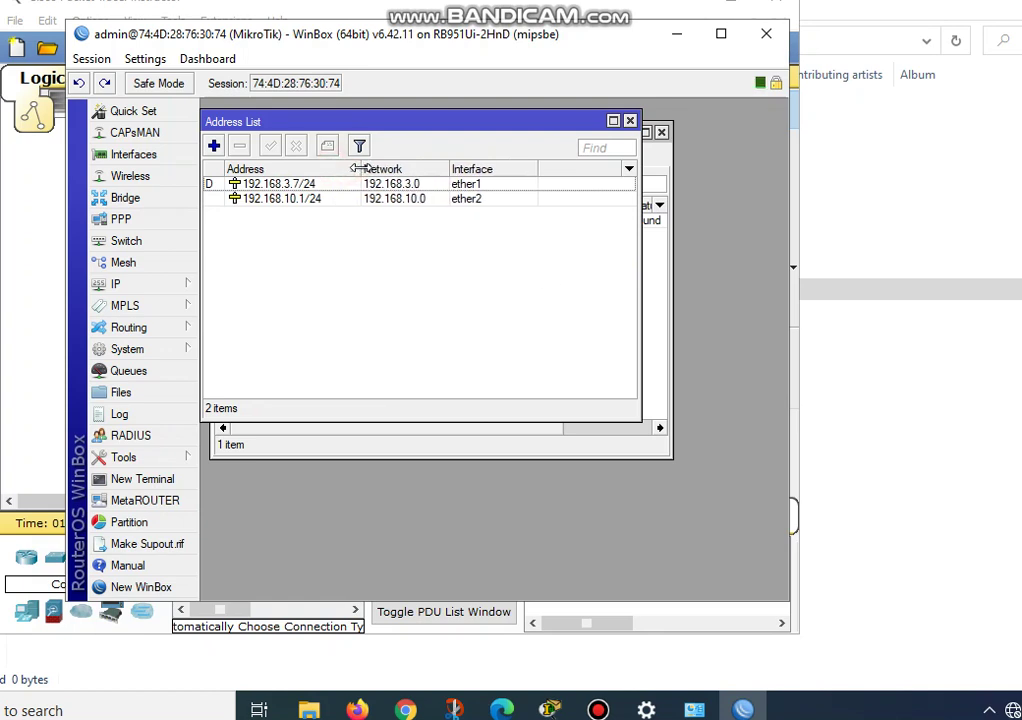
- Create a new firewall NAT rule with the srcnat chain and ether1 as the out interface
click(171, 285)
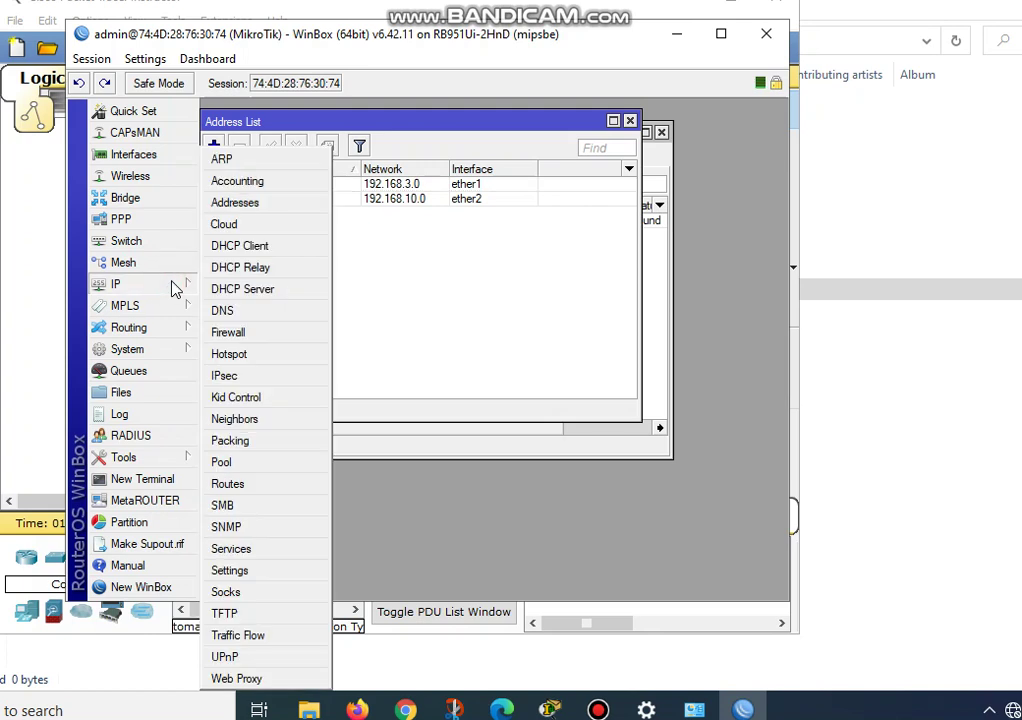
click(257, 333)
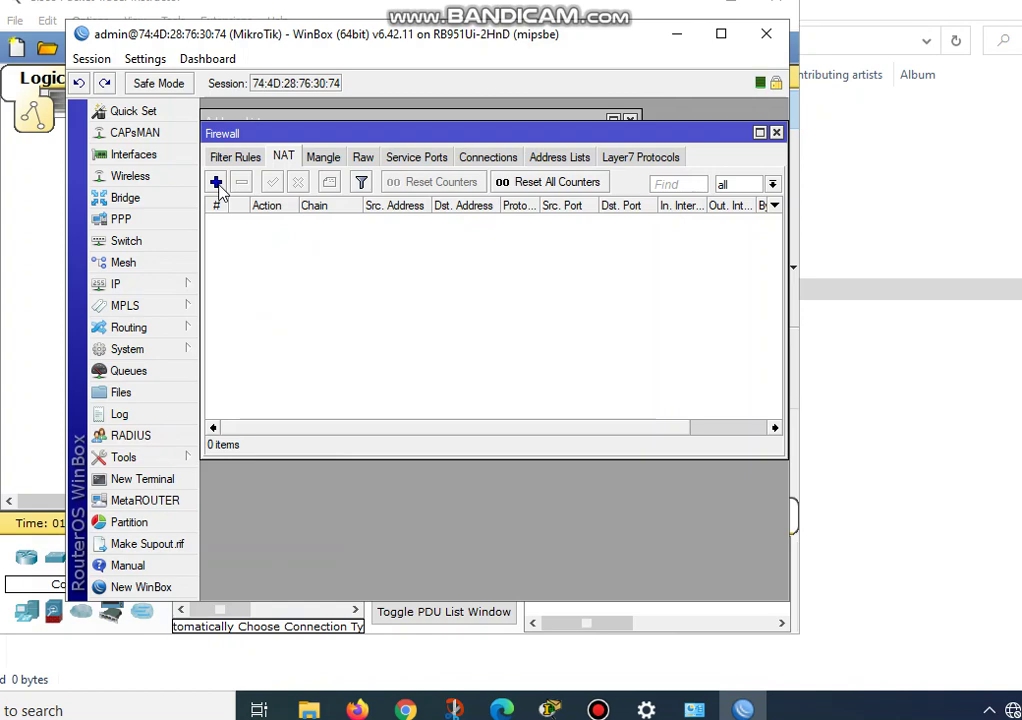
click(216, 183)
click(352, 134)
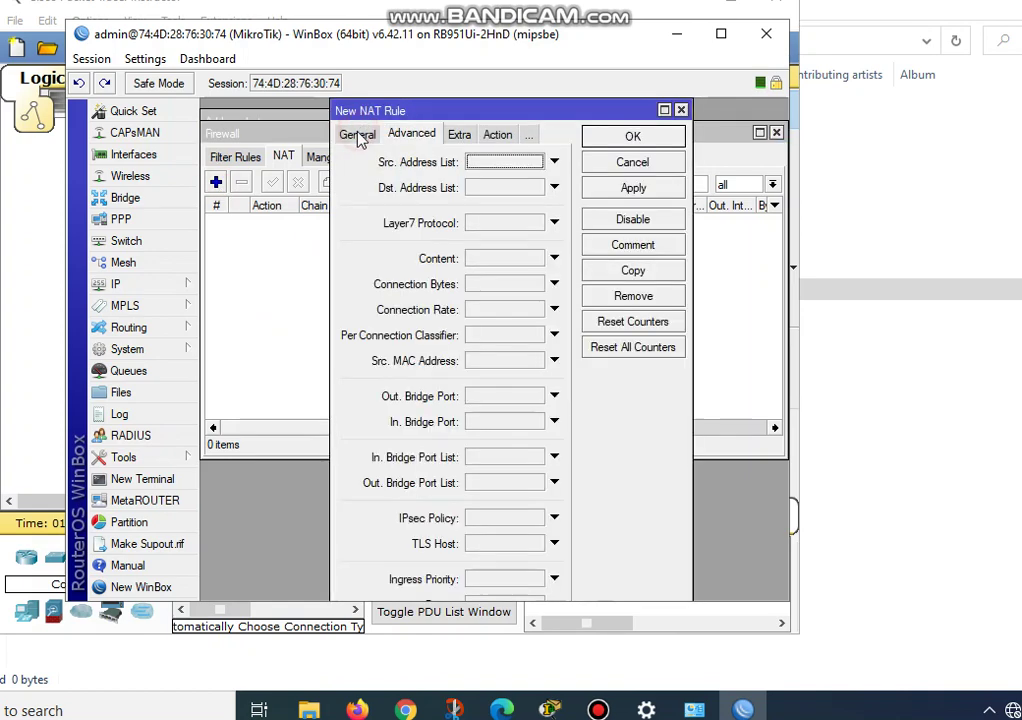
click(355, 134)
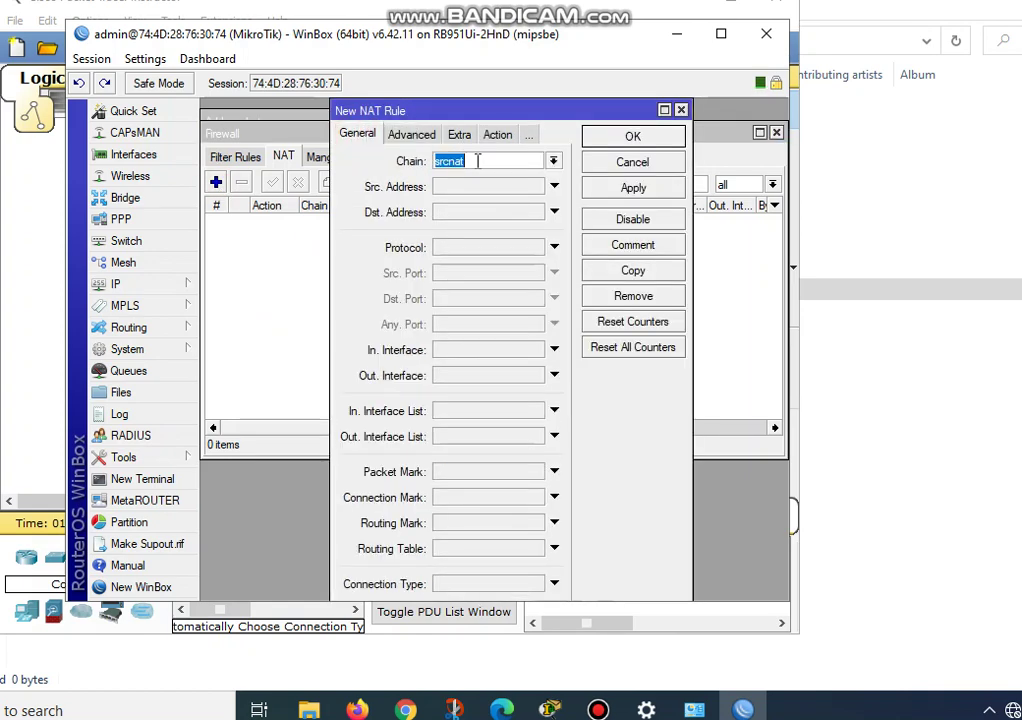
click(511, 381)
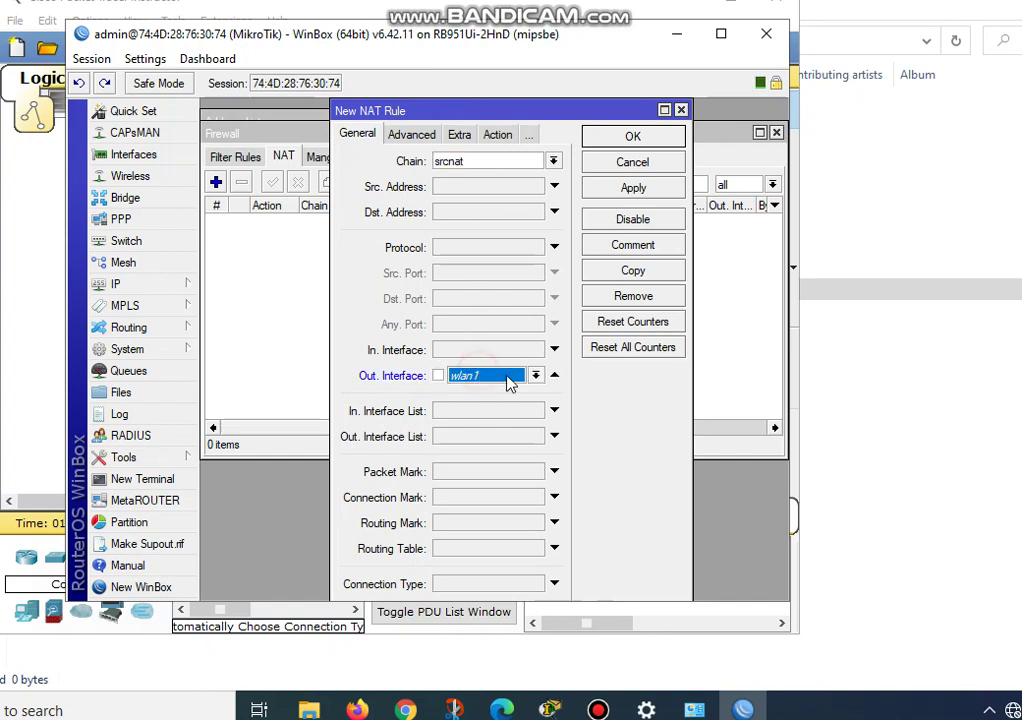
click(537, 378)
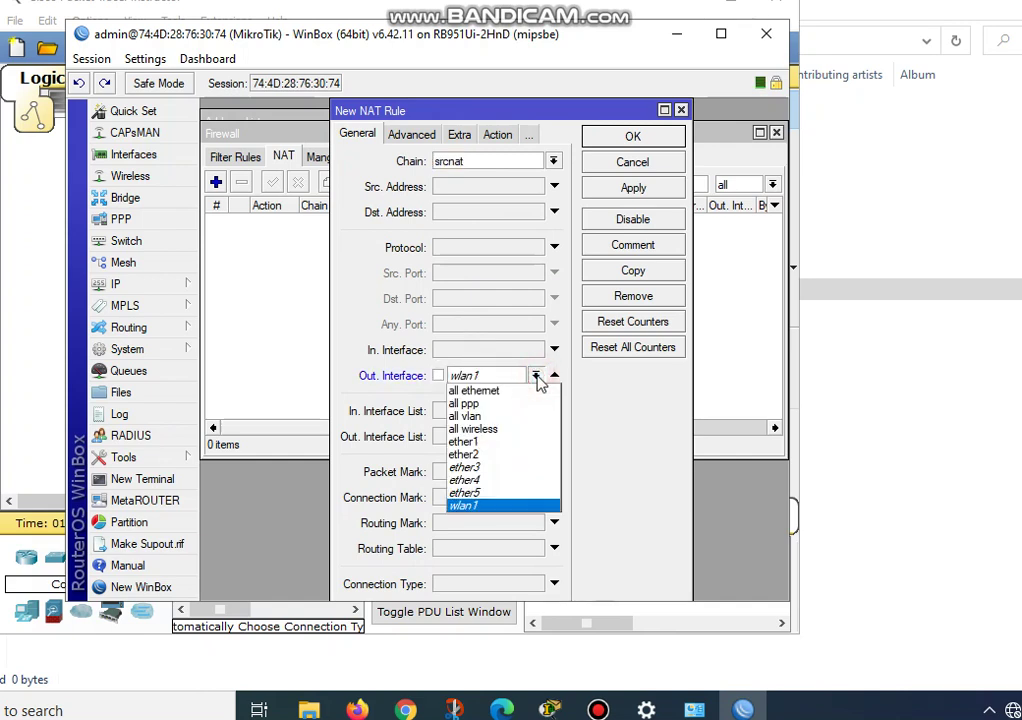
click(485, 443)
- Set the new NAT rule's action to masquerade and save the rule
click(497, 134)
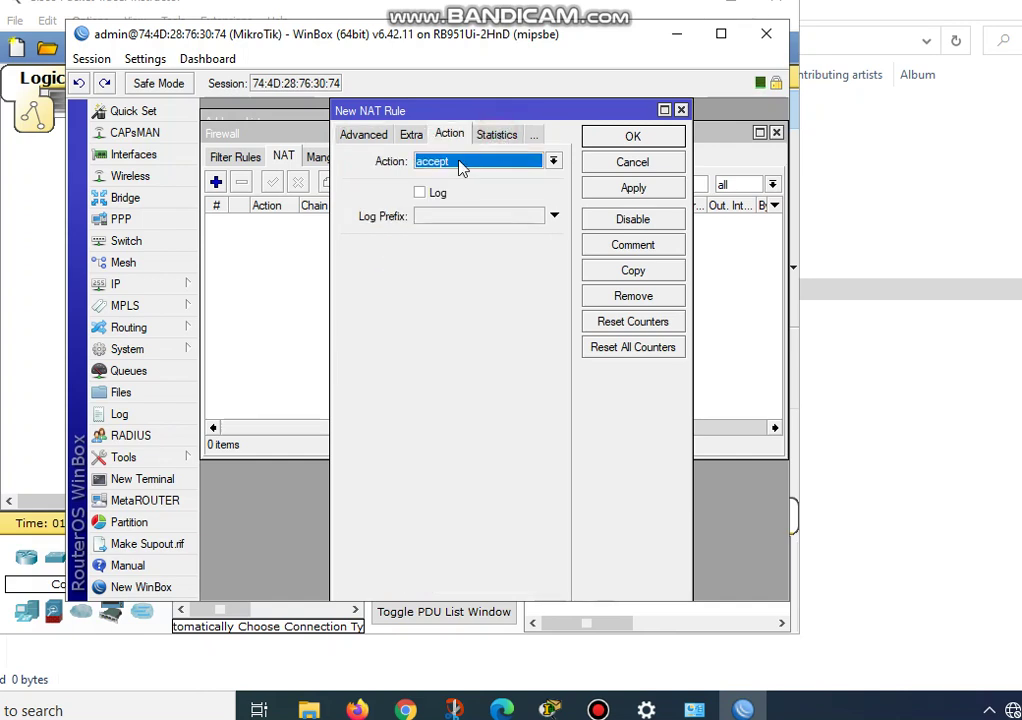
click(458, 163)
click(463, 253)
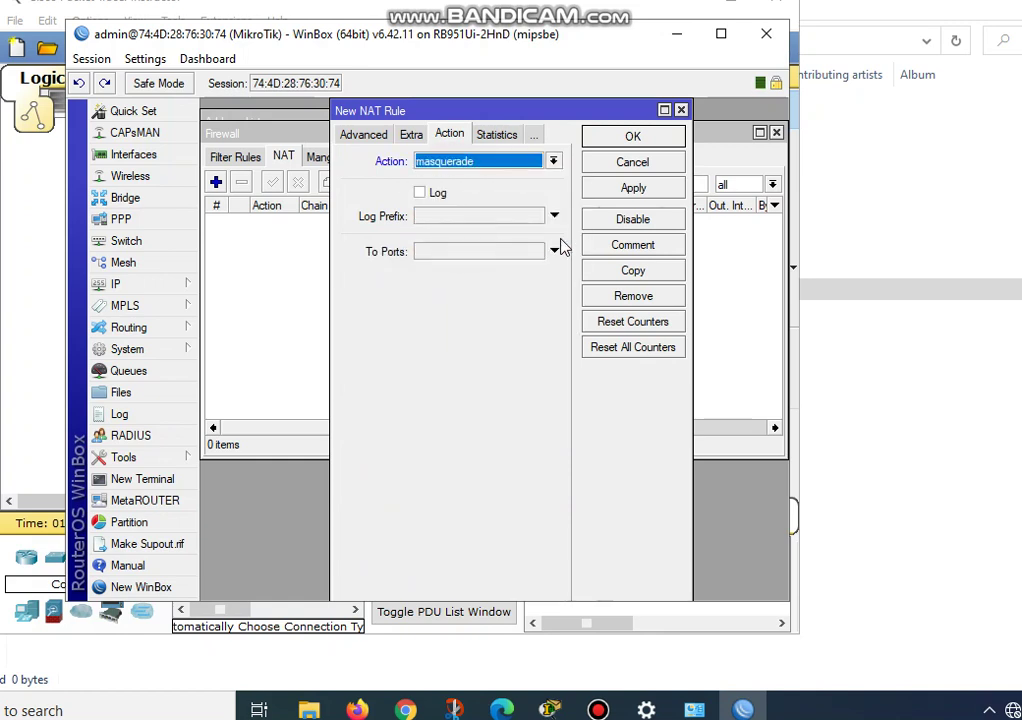
click(633, 190)
click(638, 140)
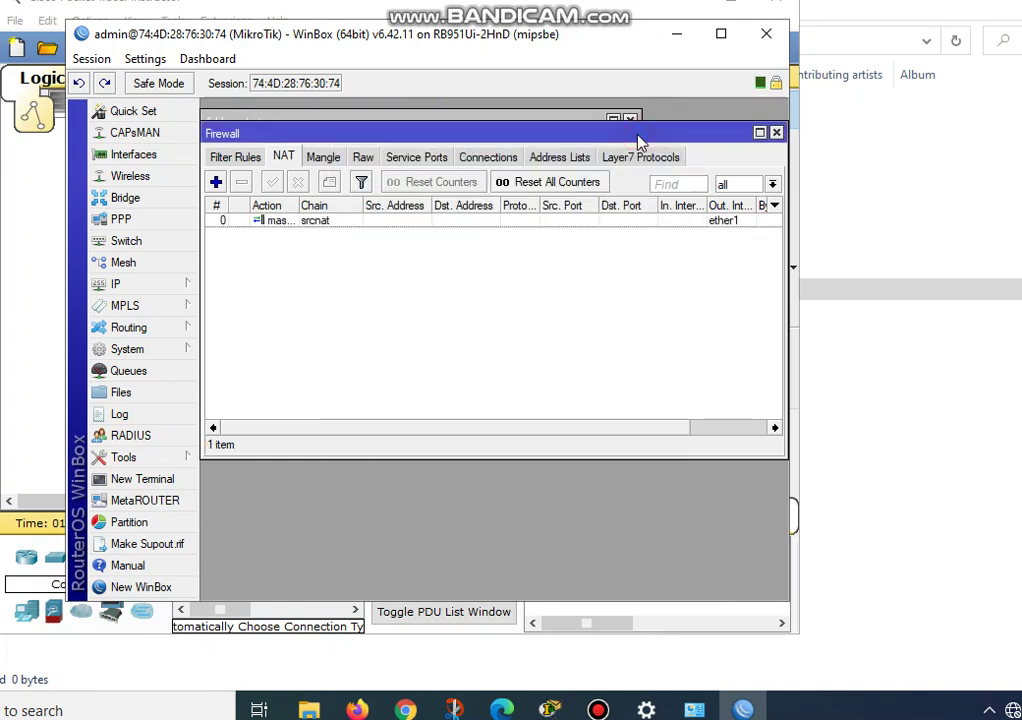
- Review the client side of the topology in Packet Tracer, and start the DHCP server setup on ether2 in WinBox
click(550, 708)
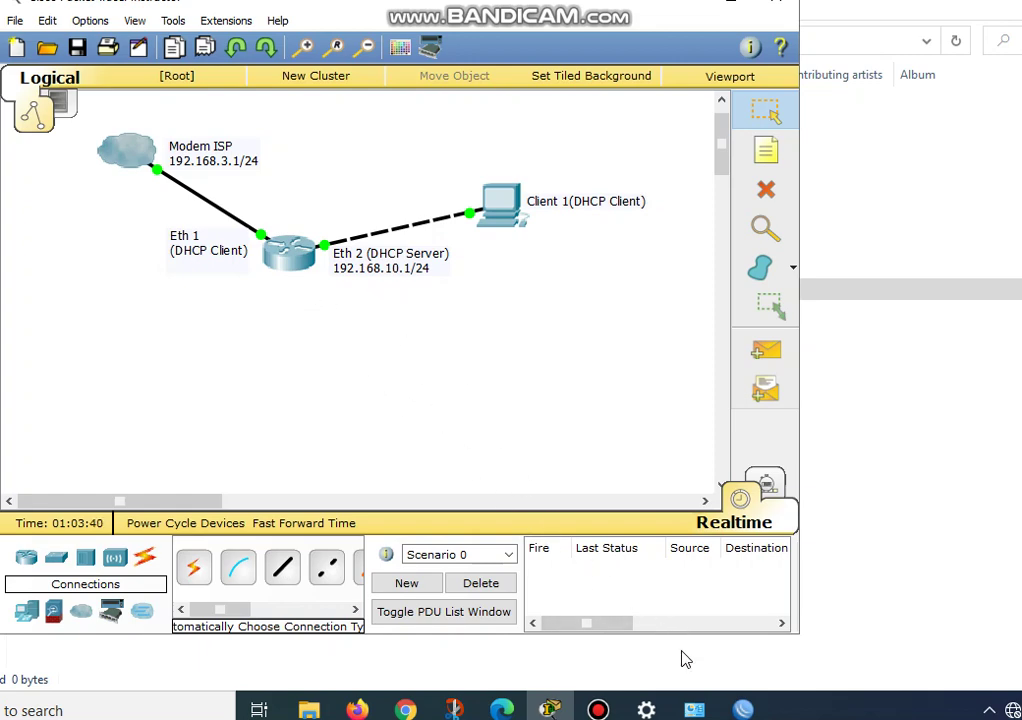
click(741, 708)
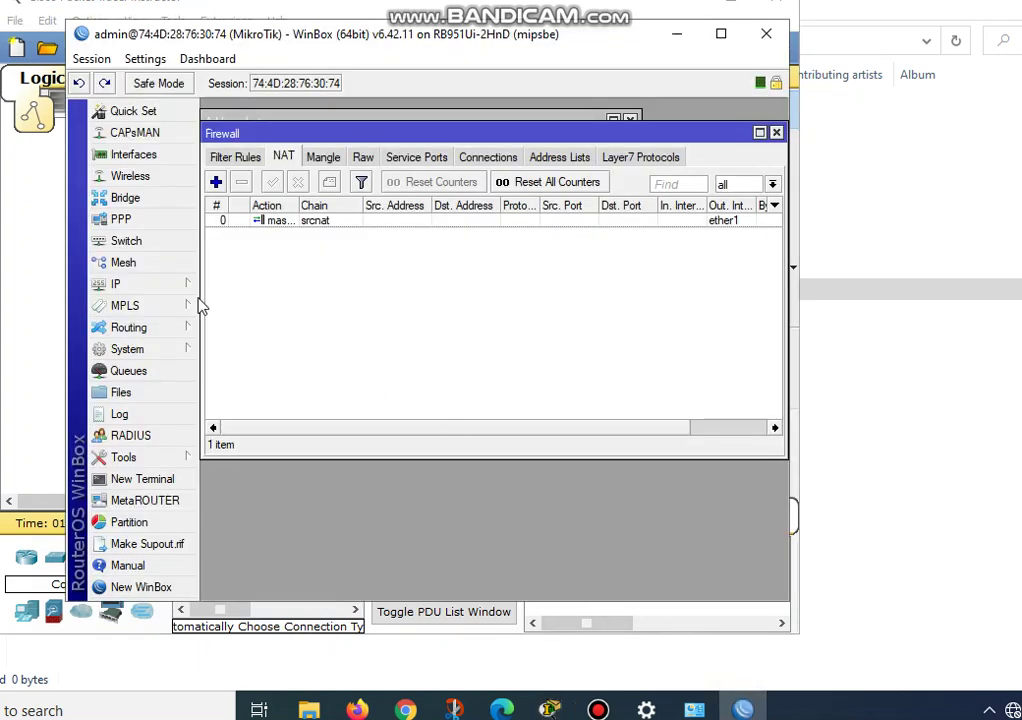
click(152, 284)
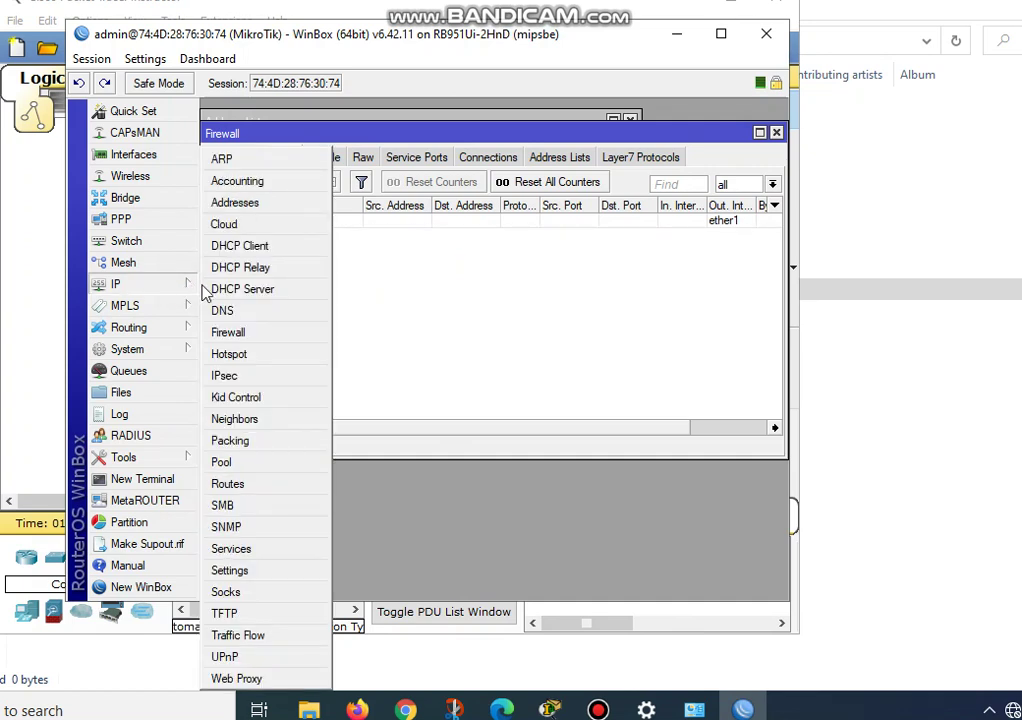
click(253, 298)
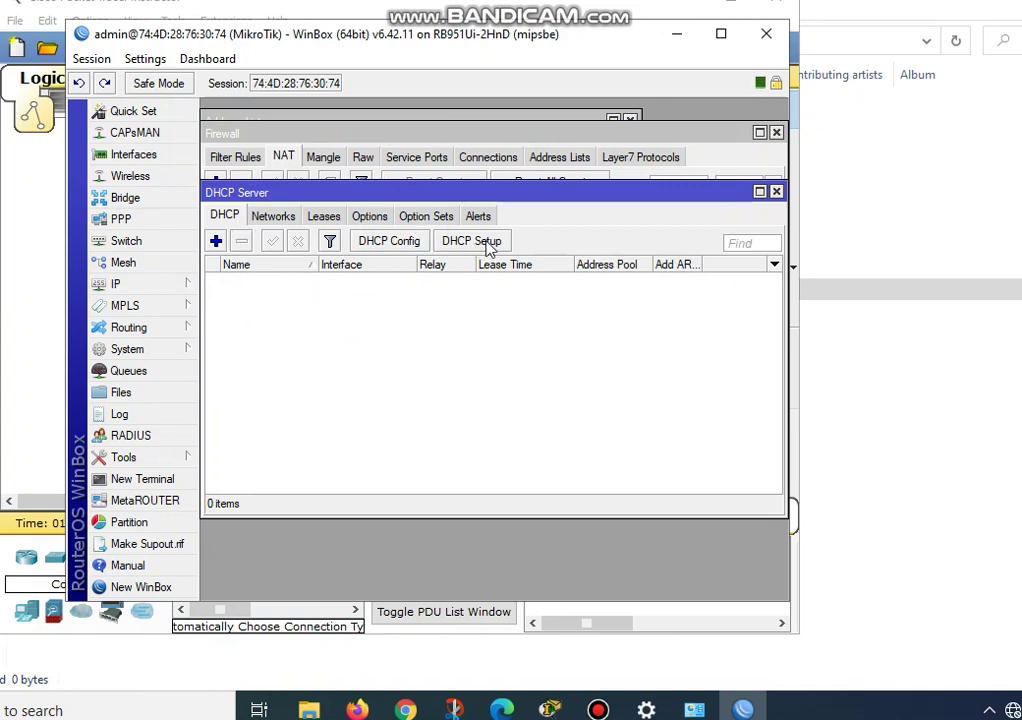
click(455, 246)
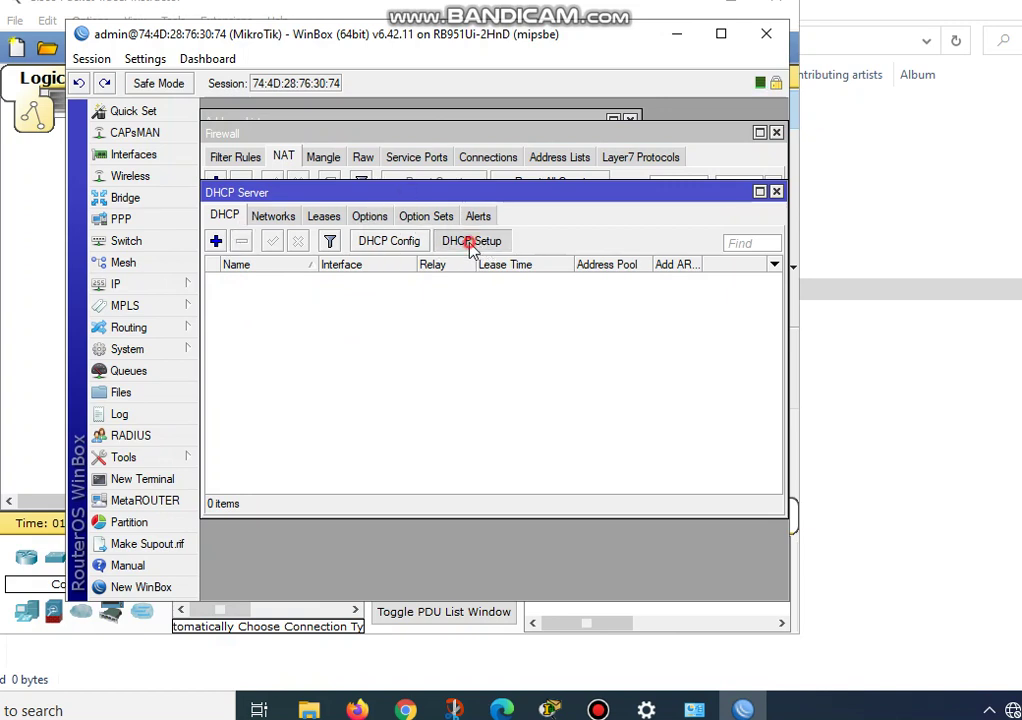
drag(462, 295, 397, 223)
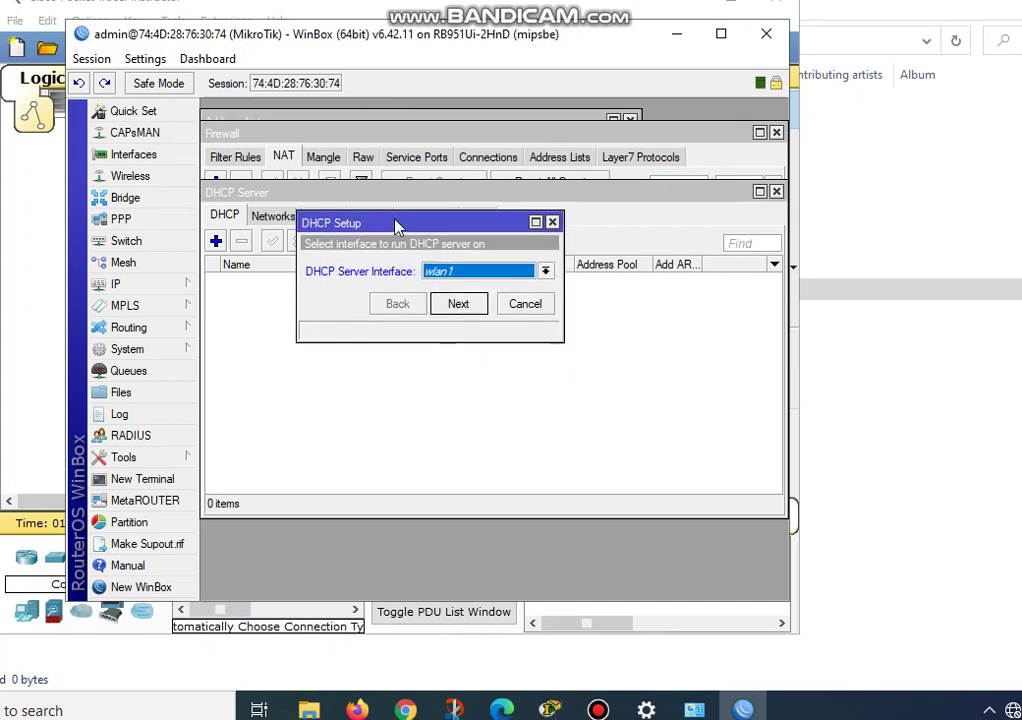
click(545, 273)
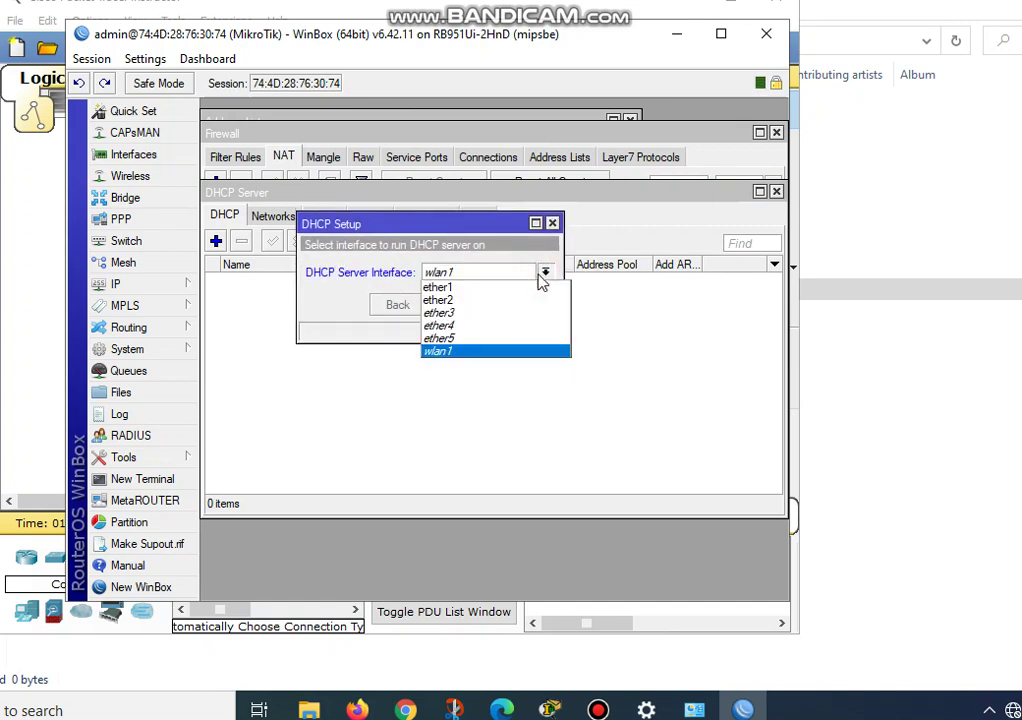
click(480, 301)
click(458, 305)
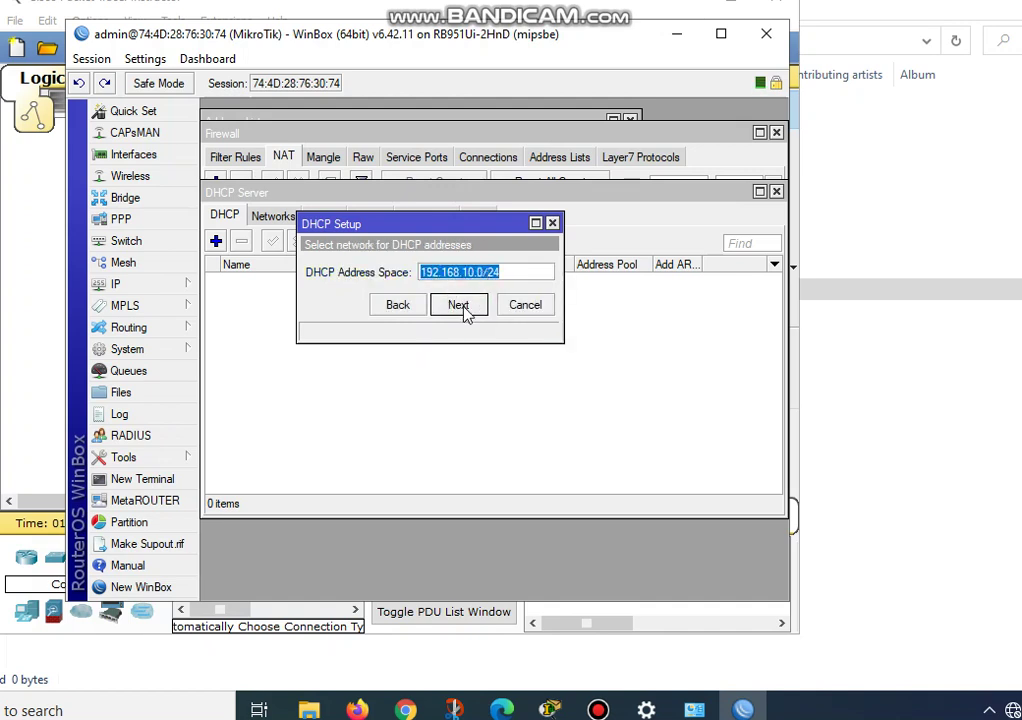
- Accept network 192.168.10.0/24 and gateway 192.168.10.1 for the DHCP server, and set the addresses to give out to 192.168.10.2-192.168.10.5
click(460, 306)
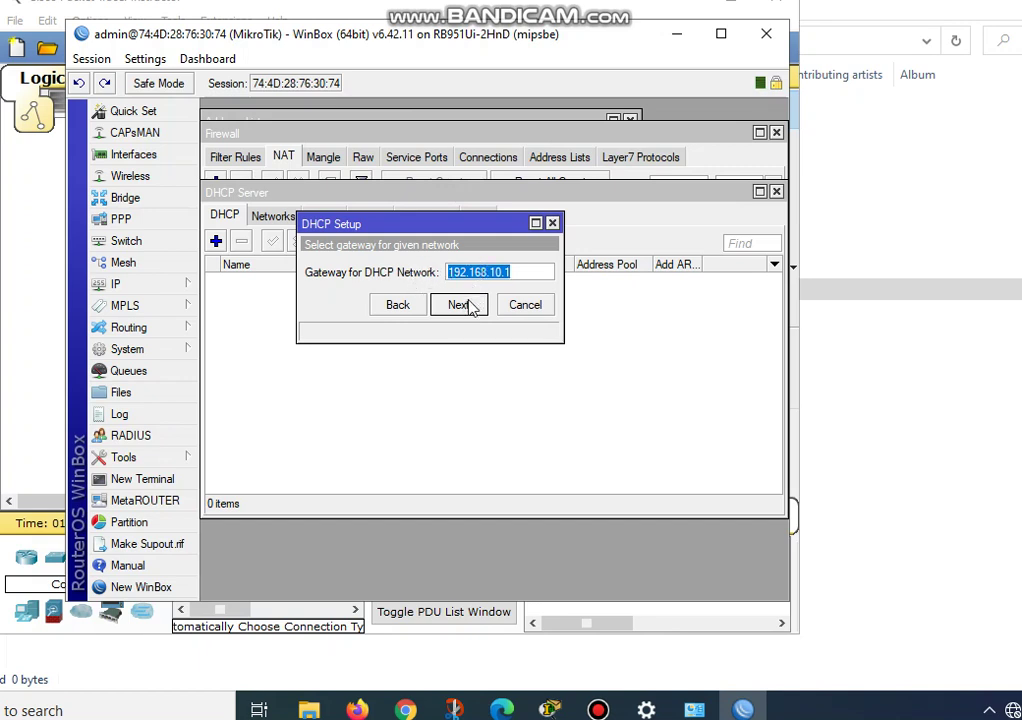
click(470, 302)
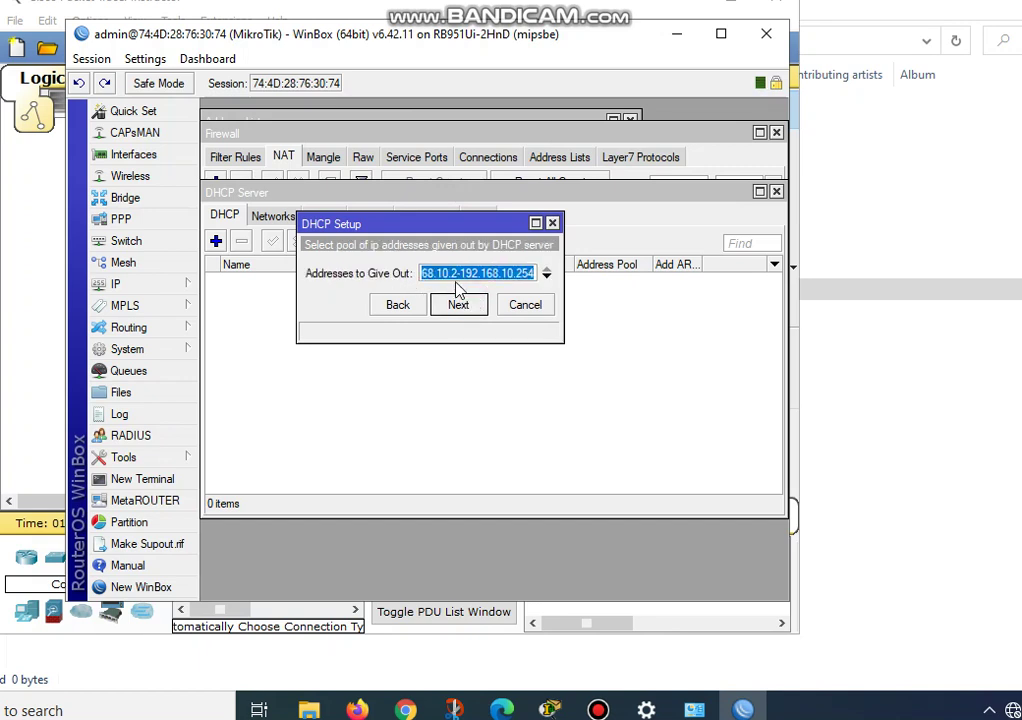
click(459, 276)
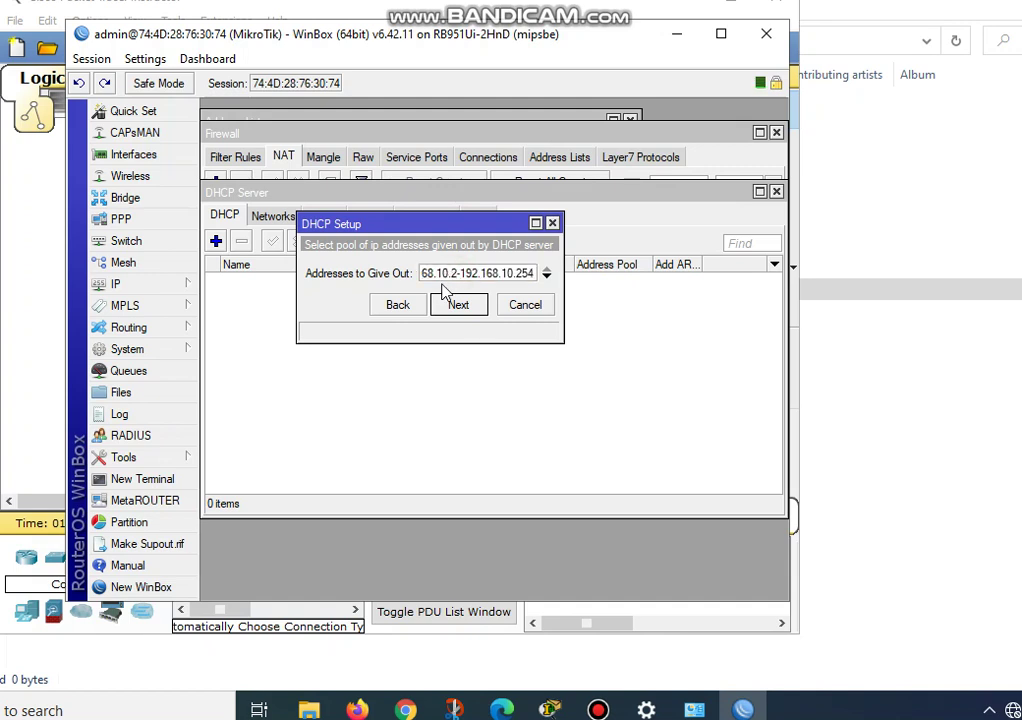
key(Home)
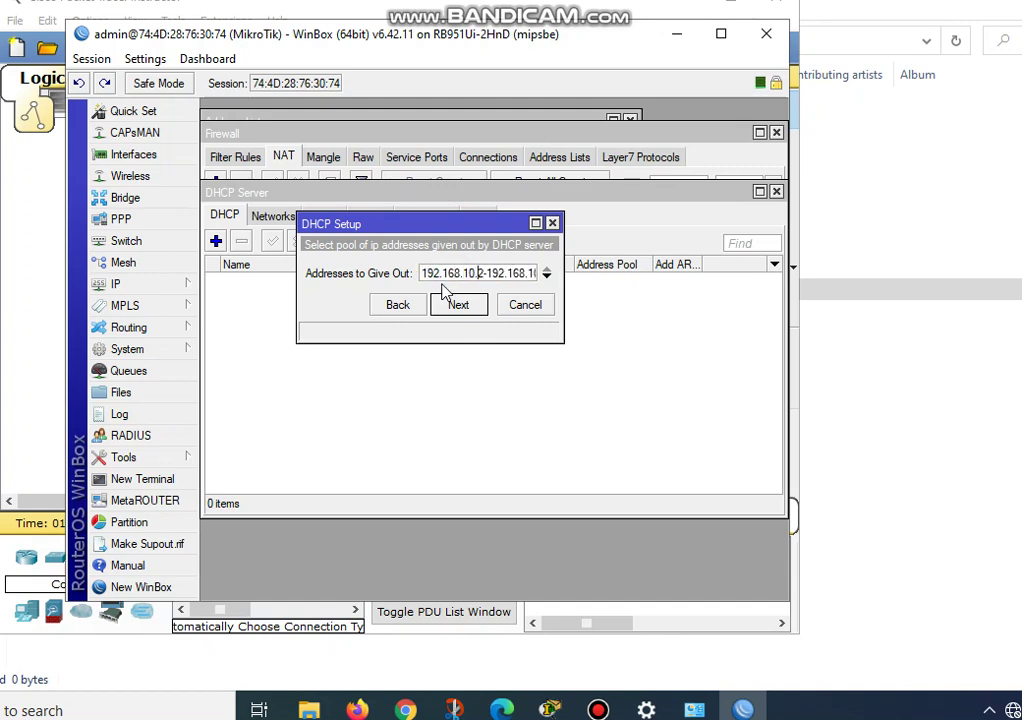
key(End)
key(BackSpace)
key(BackSpace)
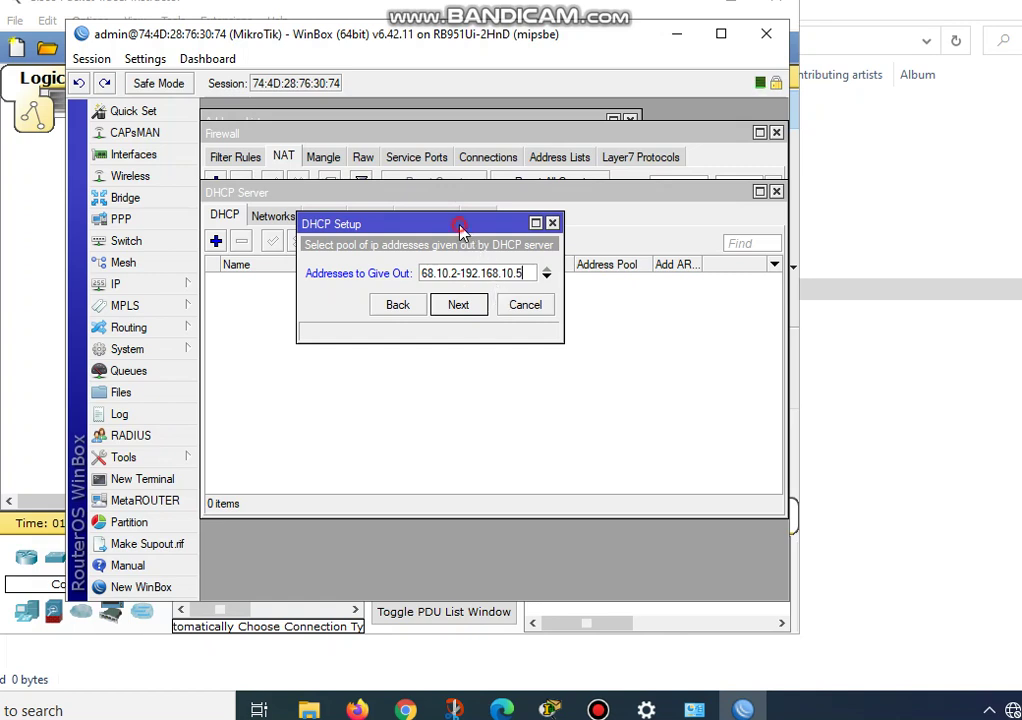
drag(459, 223, 421, 231)
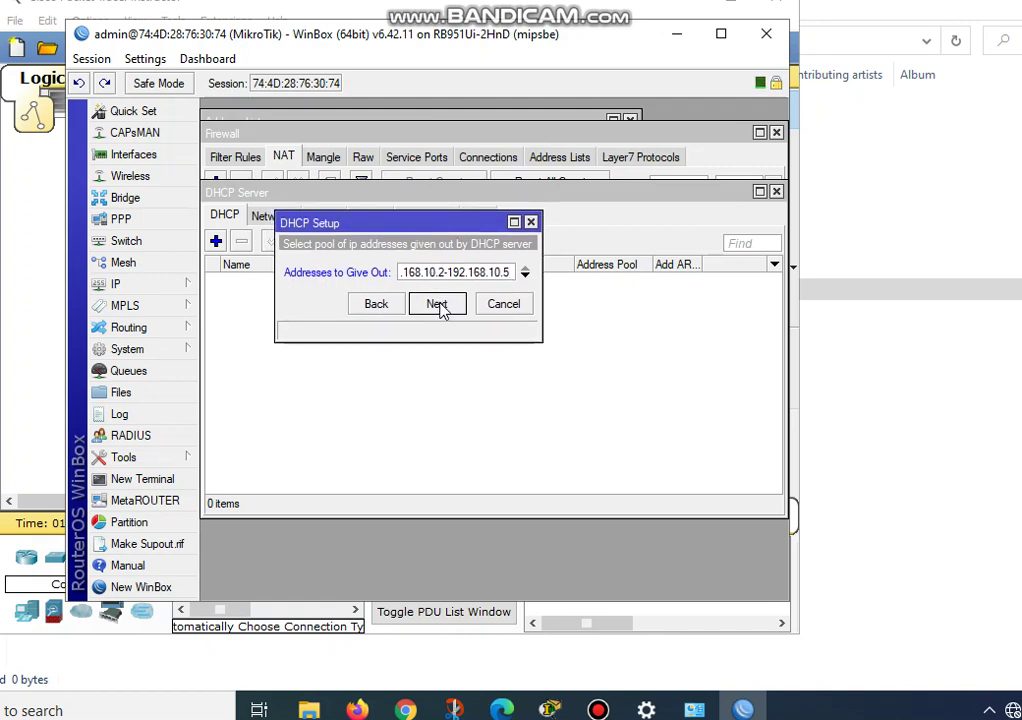
click(439, 307)
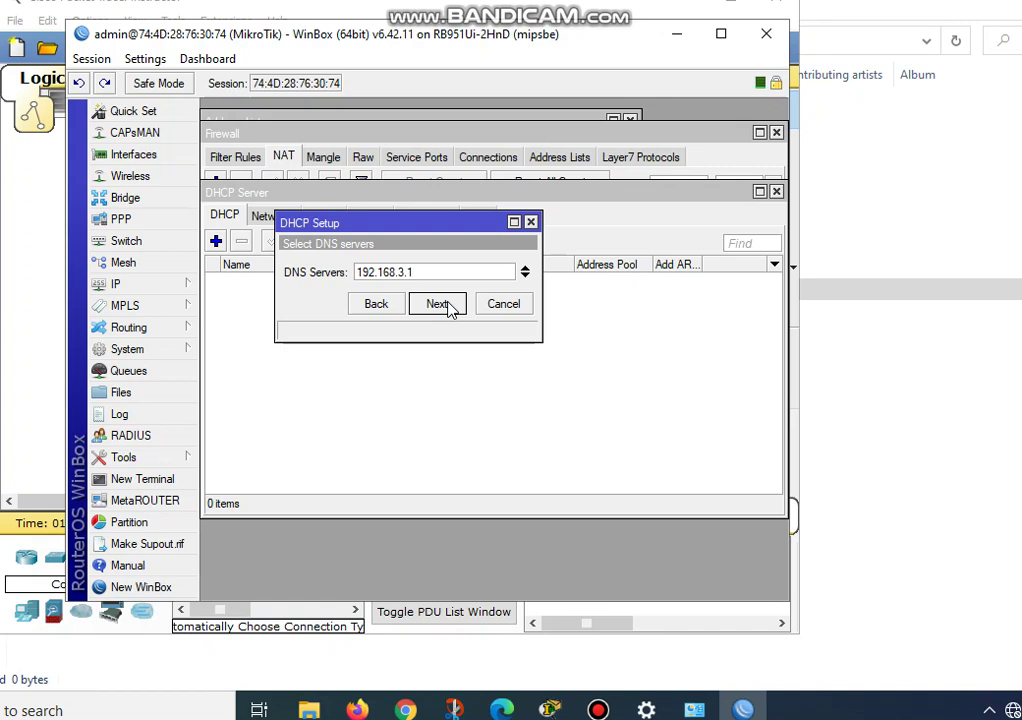
- Accept DNS server 192.168.3.1 and lease time 00:10:00, and finish the DHCP server setup
click(440, 304)
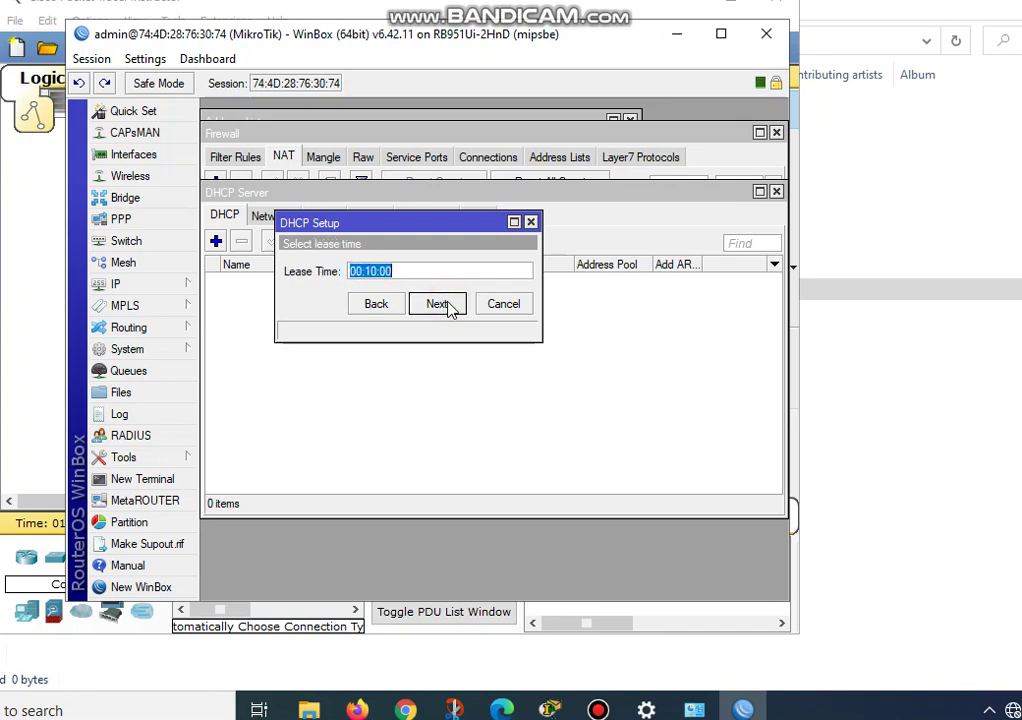
click(440, 304)
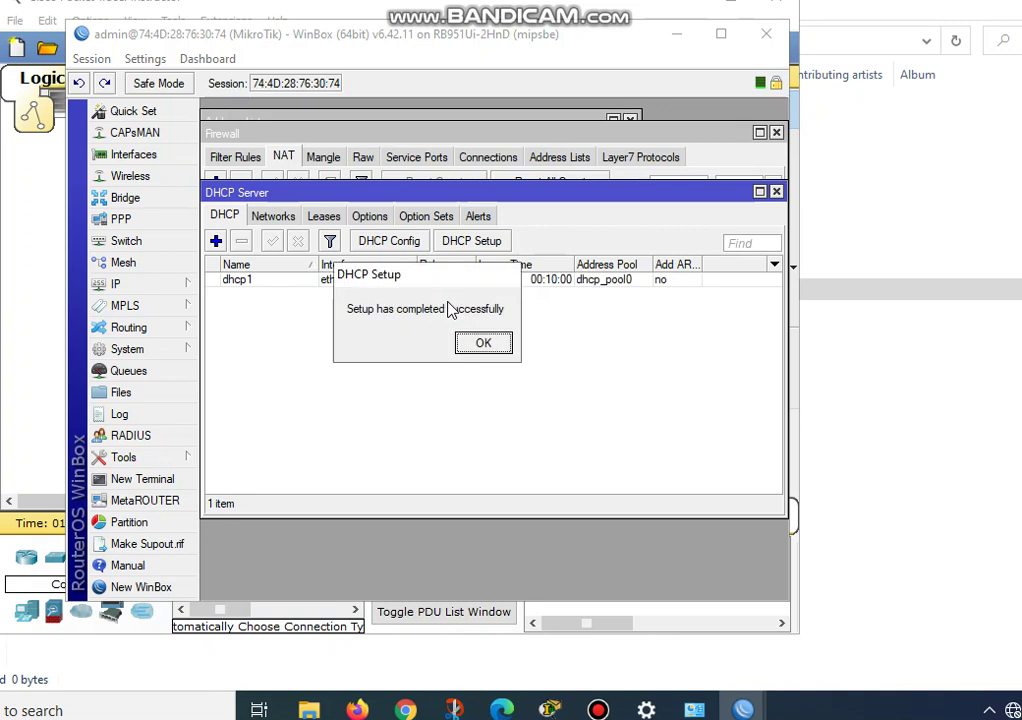
click(483, 344)
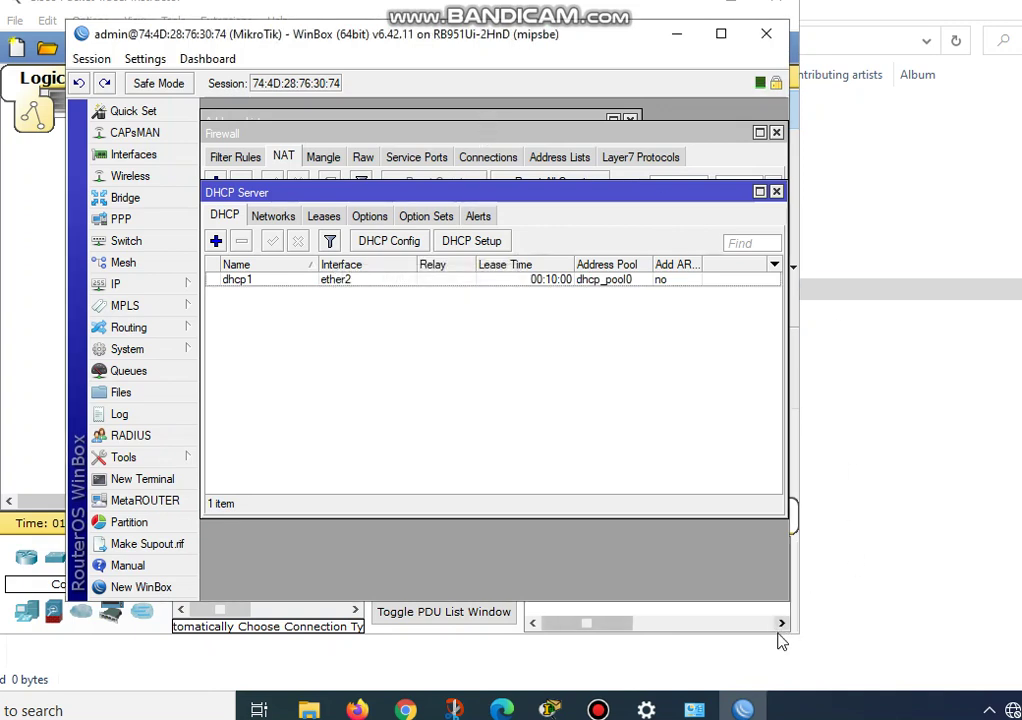
- Switch to Chrome and test the internet connection by loading YouTube and google.com
click(406, 710)
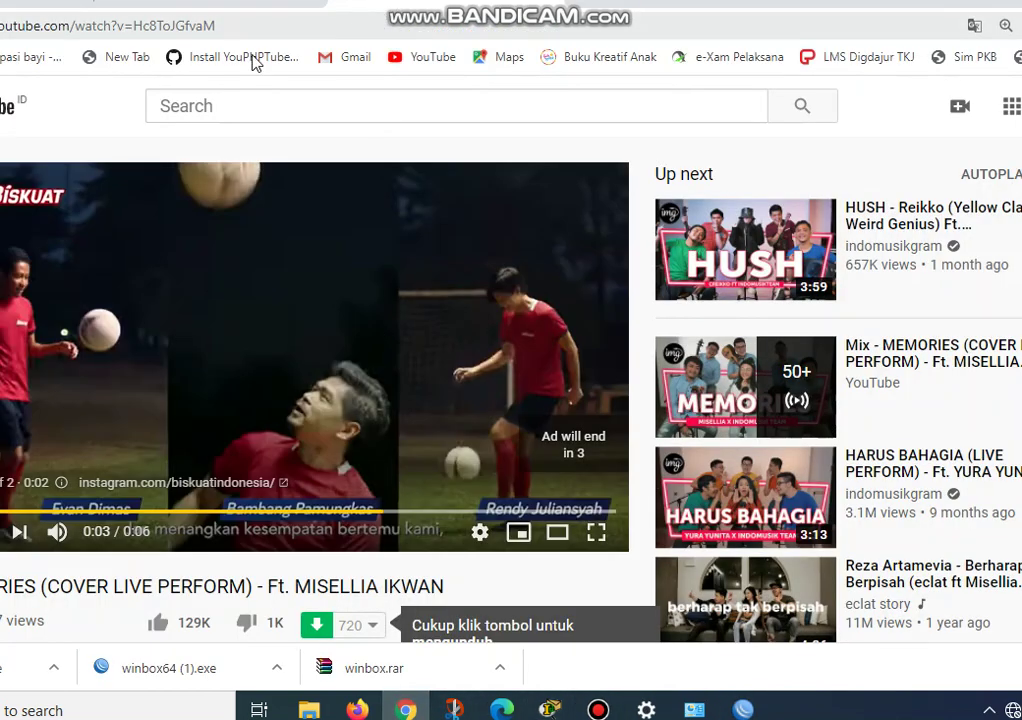
click(440, 70)
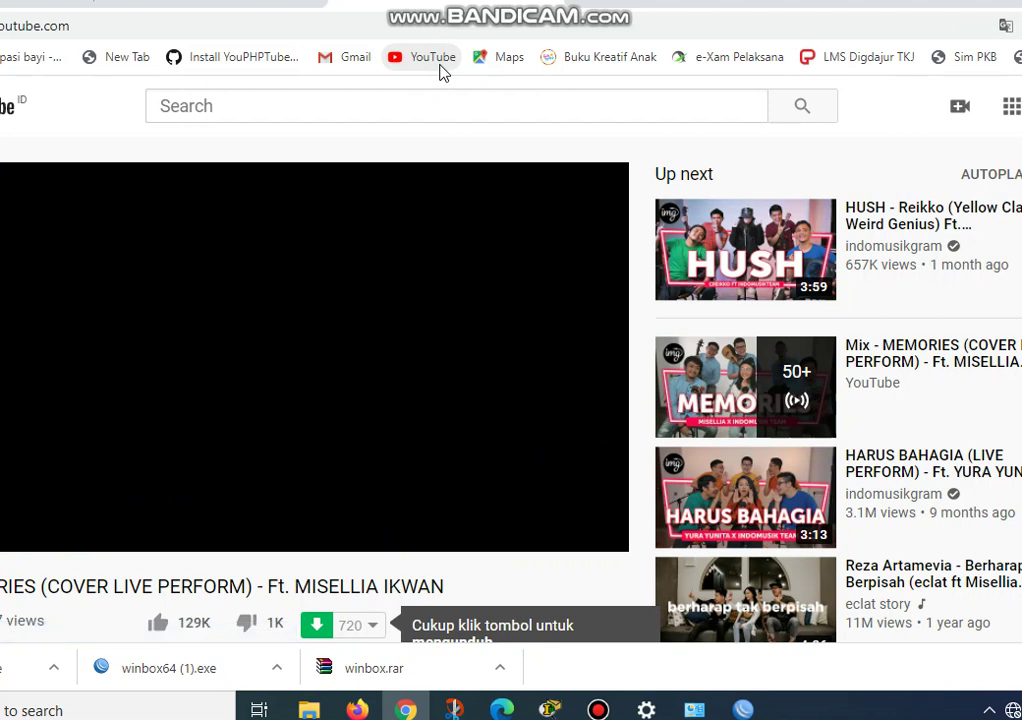
click(402, 24)
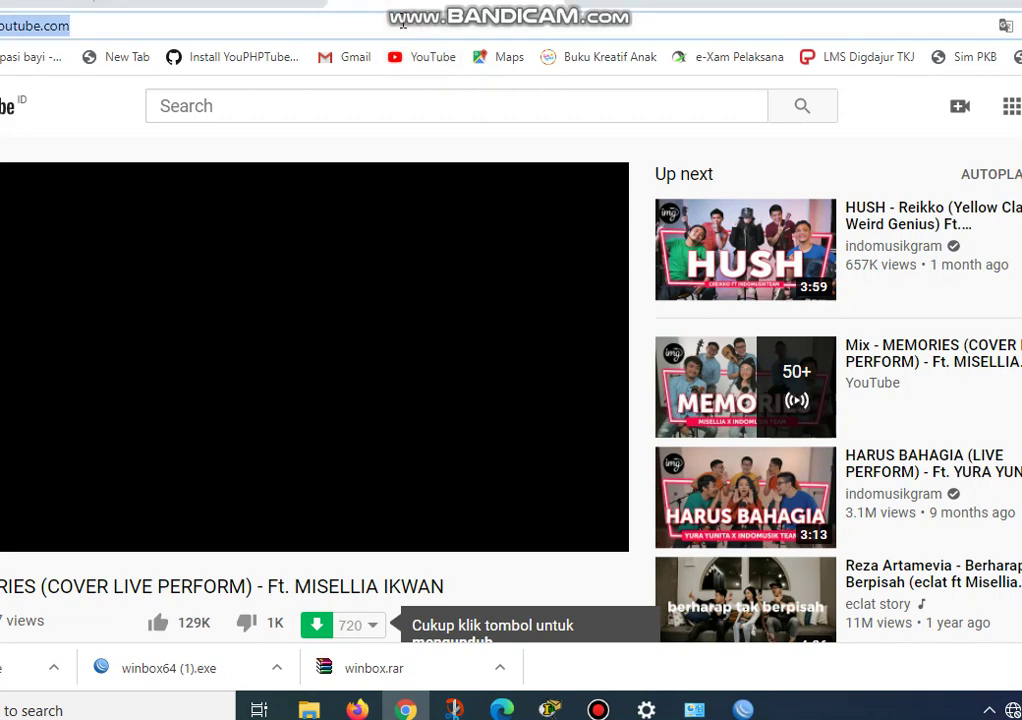
text(goo)
key(Return)
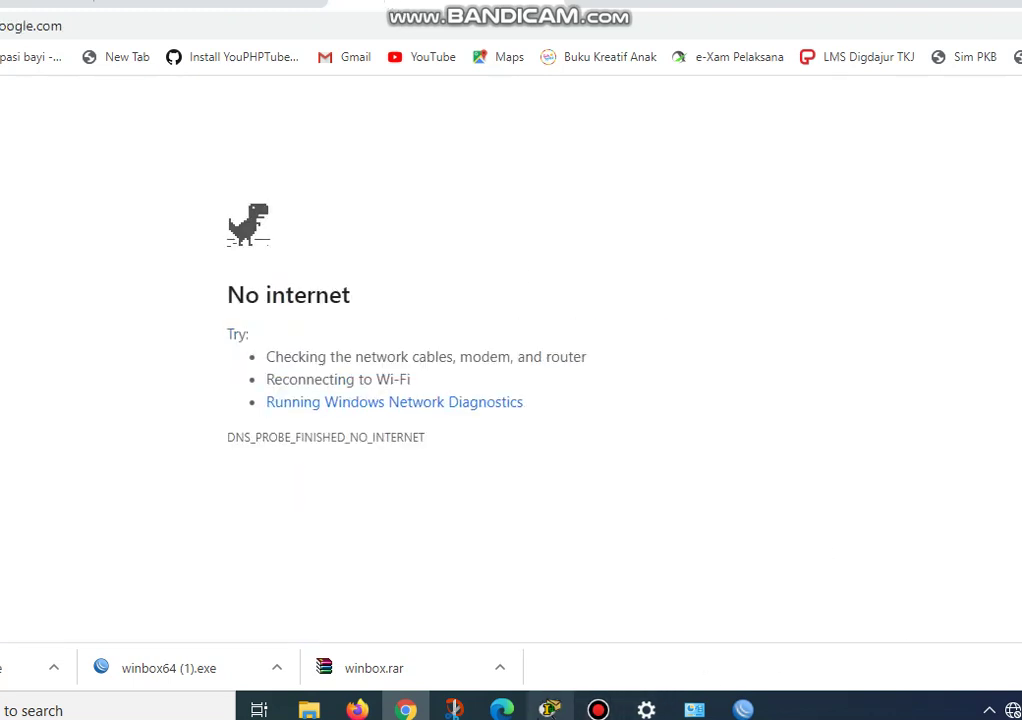
- Bring up the topology in Packet Tracer, and open the Windows network adapter list from the Ethernet settings
click(549, 710)
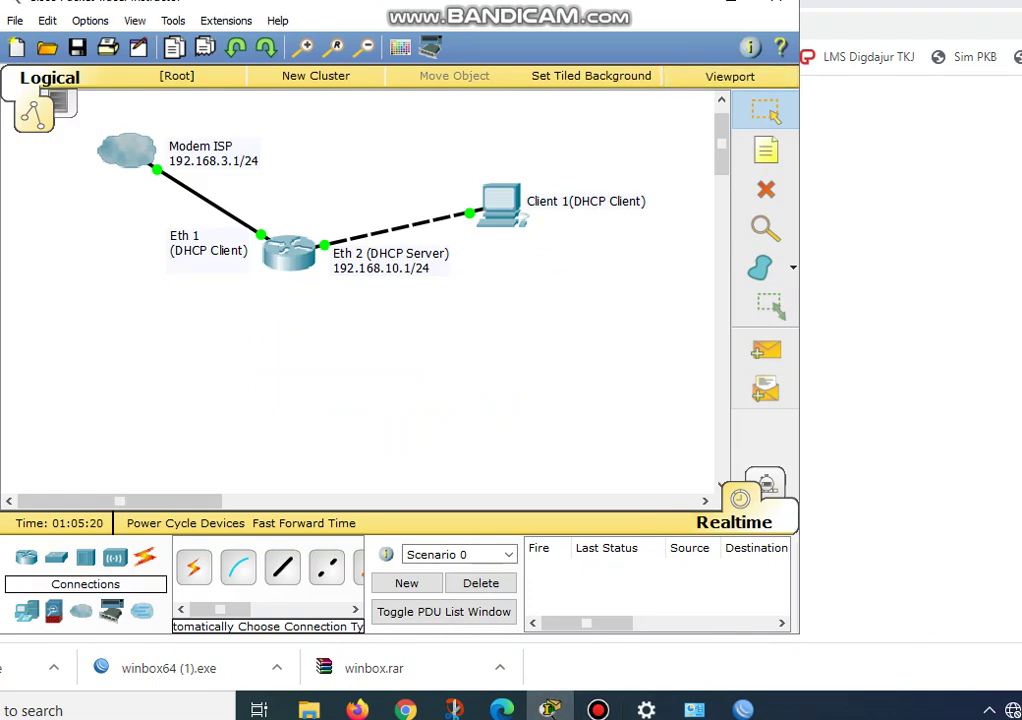
right_click(1012, 709)
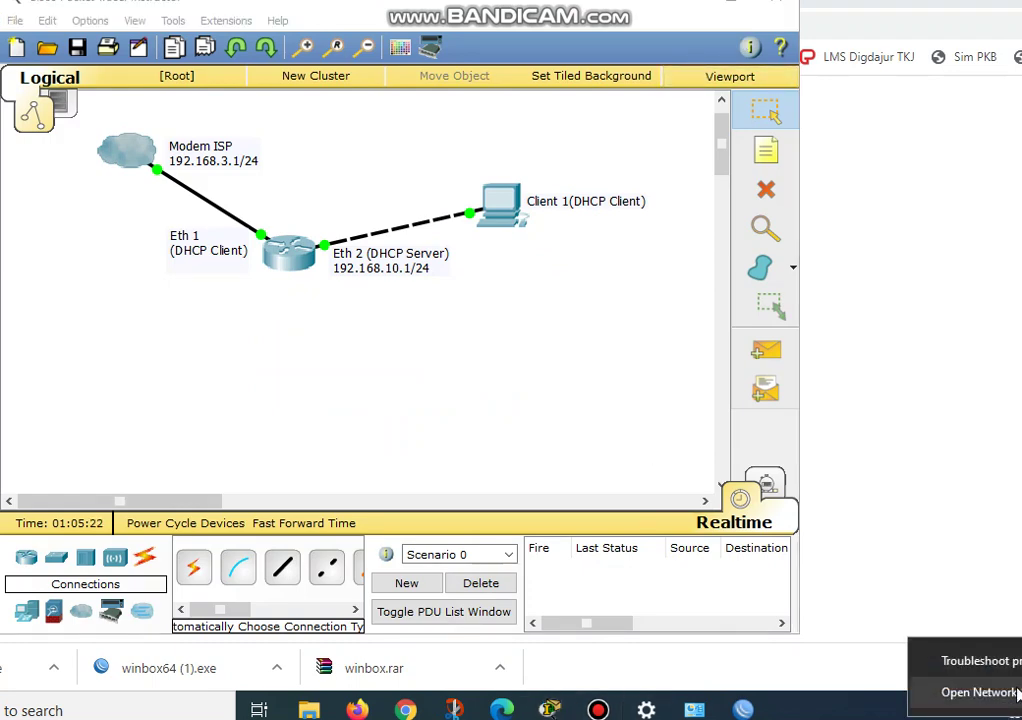
click(1018, 693)
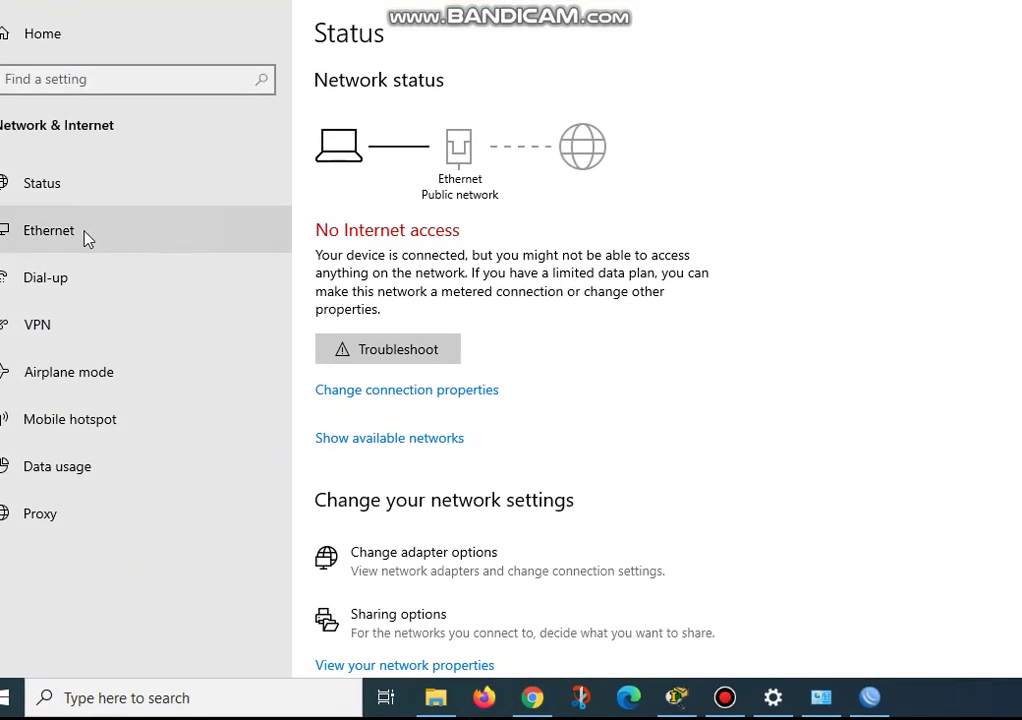
click(0, 245)
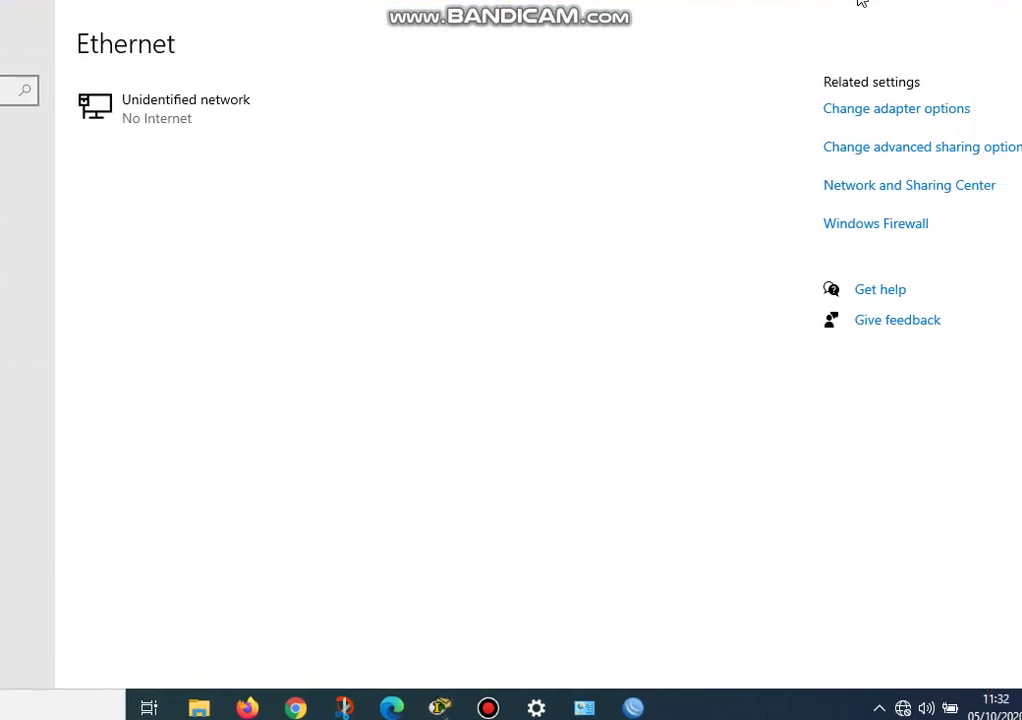
click(933, 120)
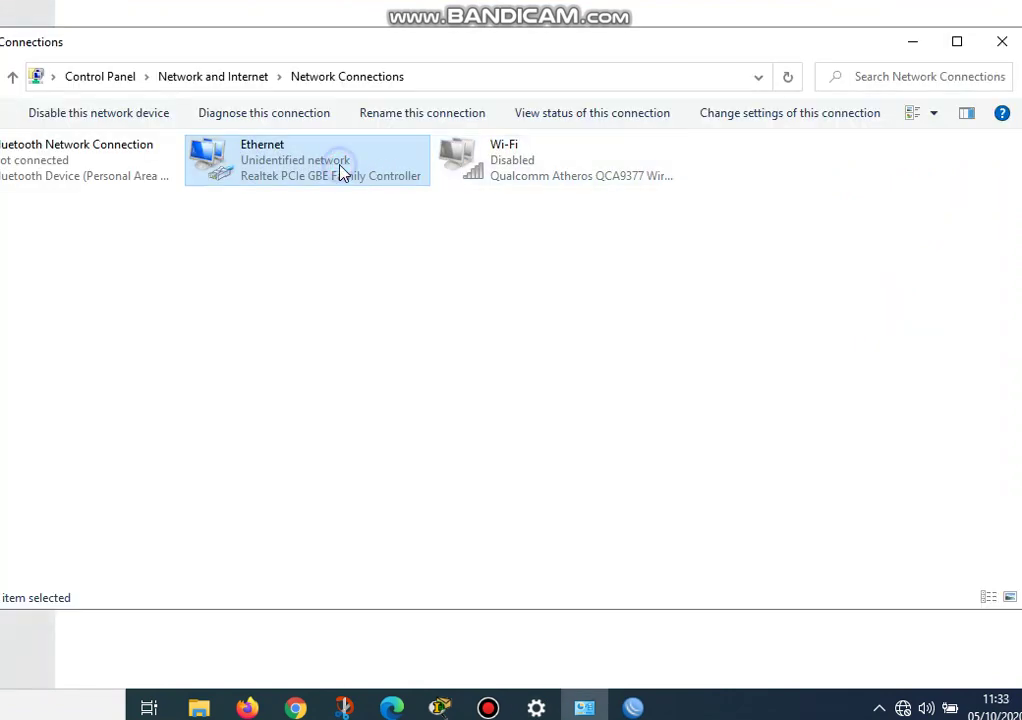
- Set the Ethernet adapter's TCP/IPv4 properties to obtain the IP address and DNS server address automatically, and save them
right_click(340, 172)
click(400, 351)
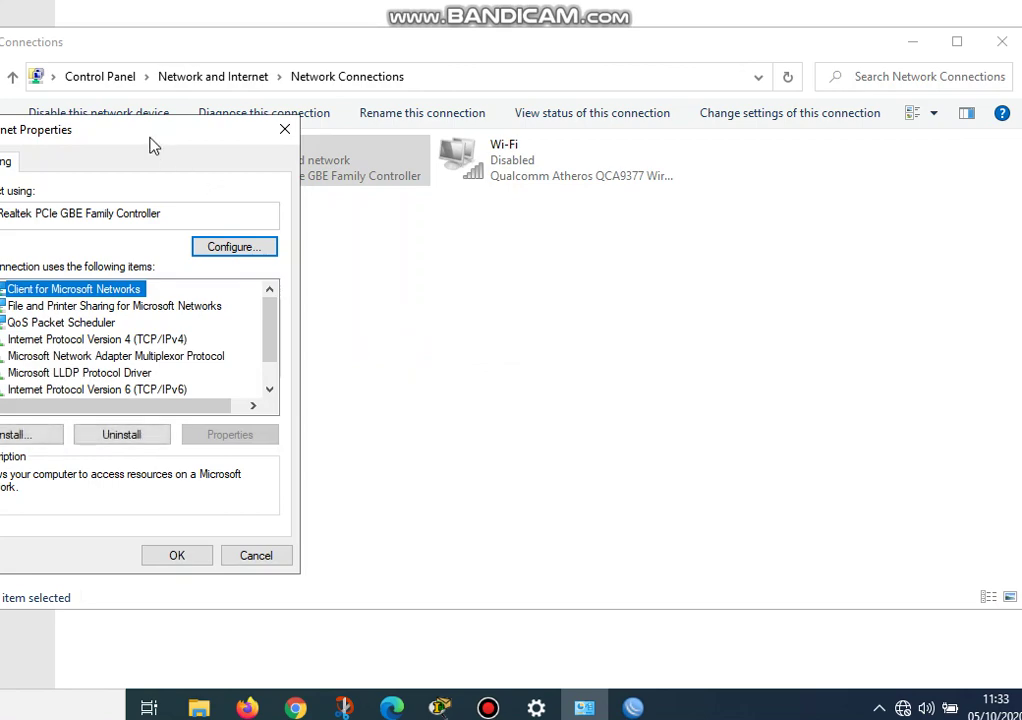
click(144, 130)
drag(144, 130, 505, 110)
double_click(529, 315)
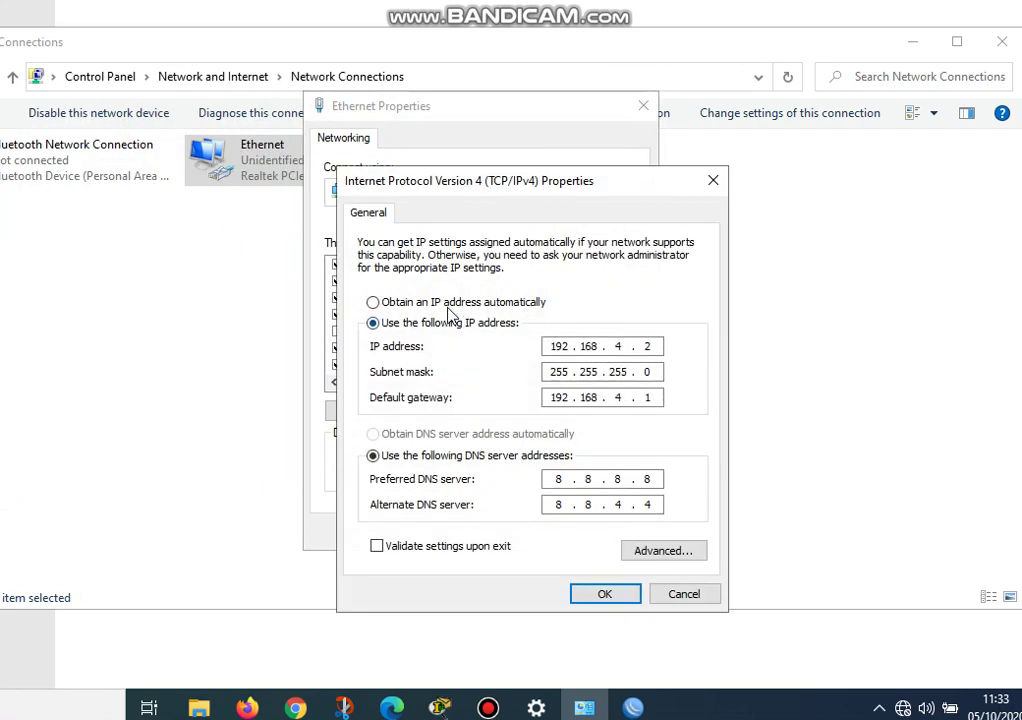
click(440, 304)
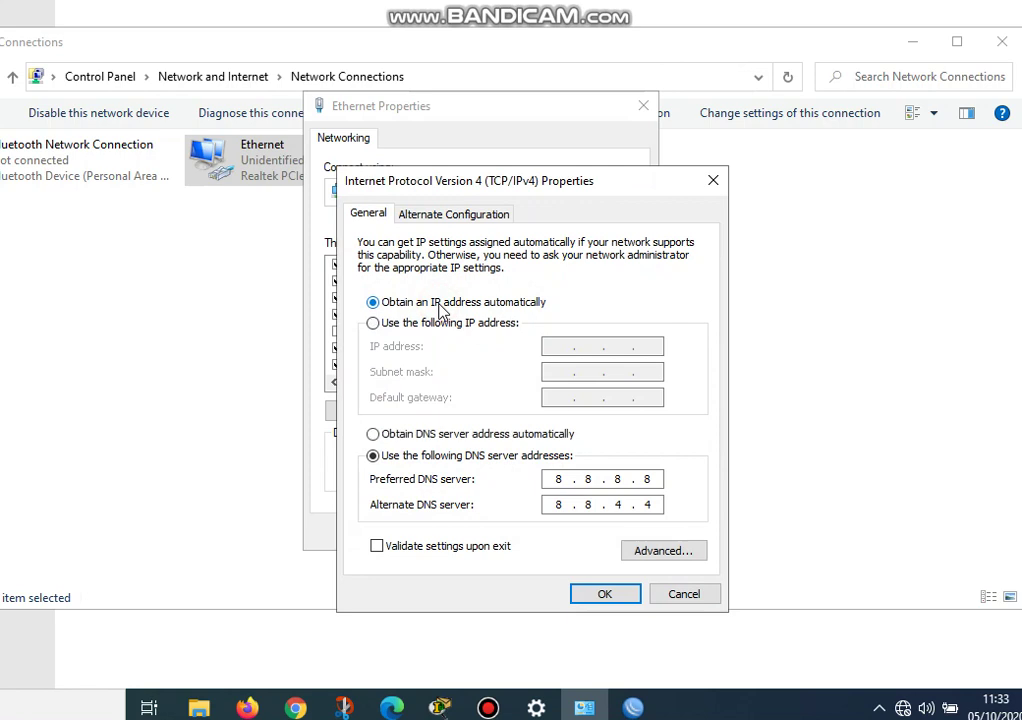
click(413, 440)
click(600, 595)
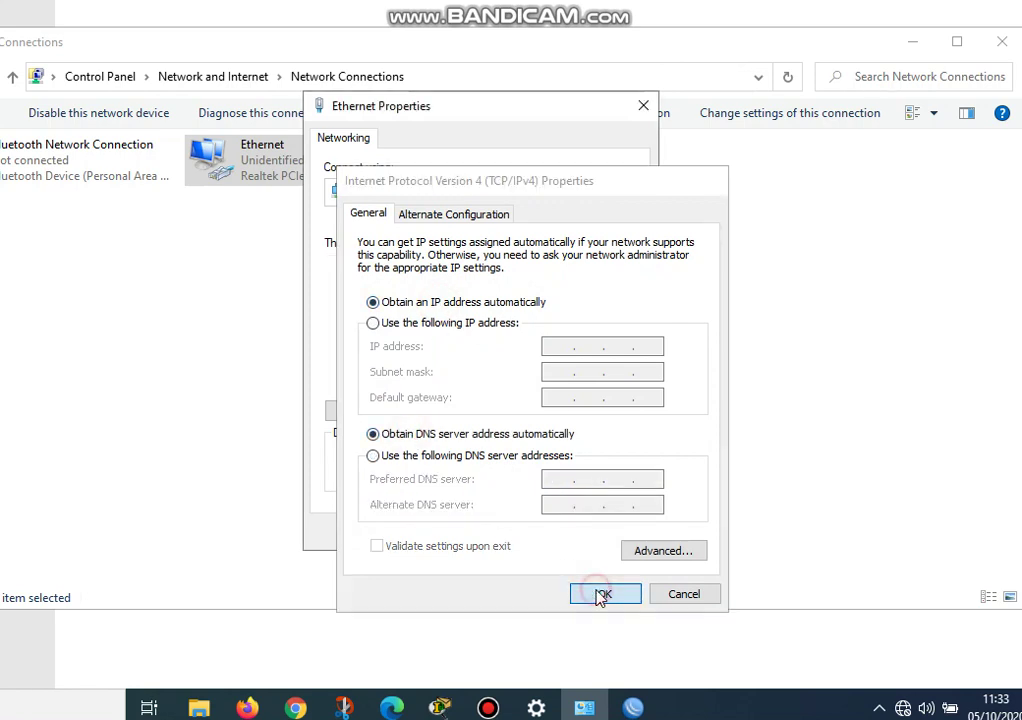
click(530, 533)
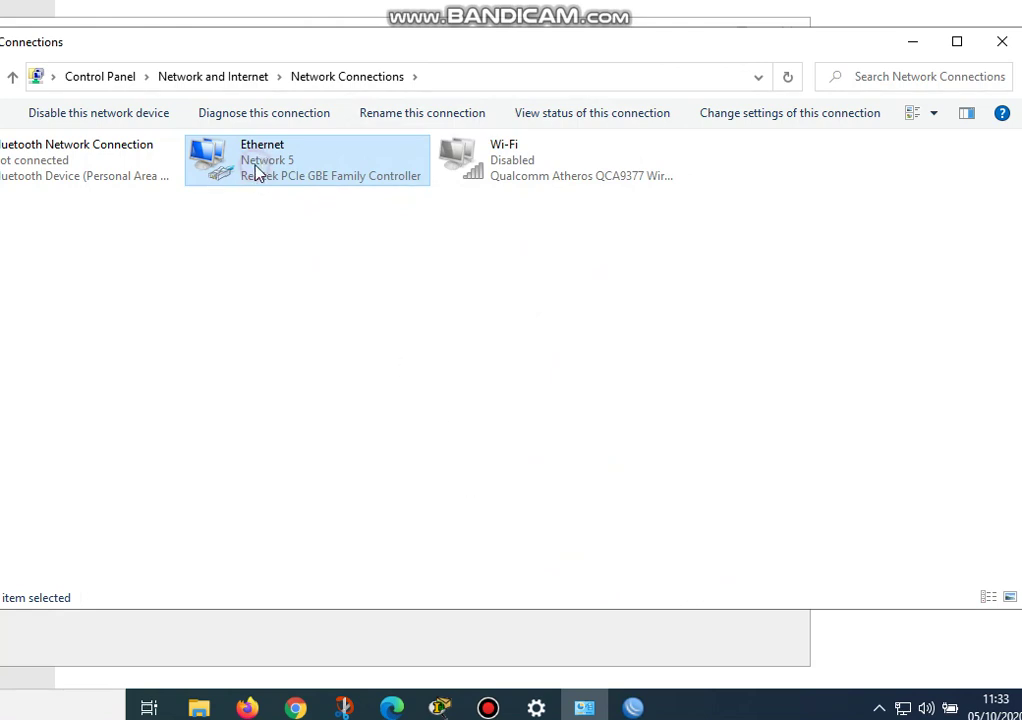
- Check the Ethernet adapter's connection details for the address, gateway and DNS server assigned by DHCP
double_click(257, 172)
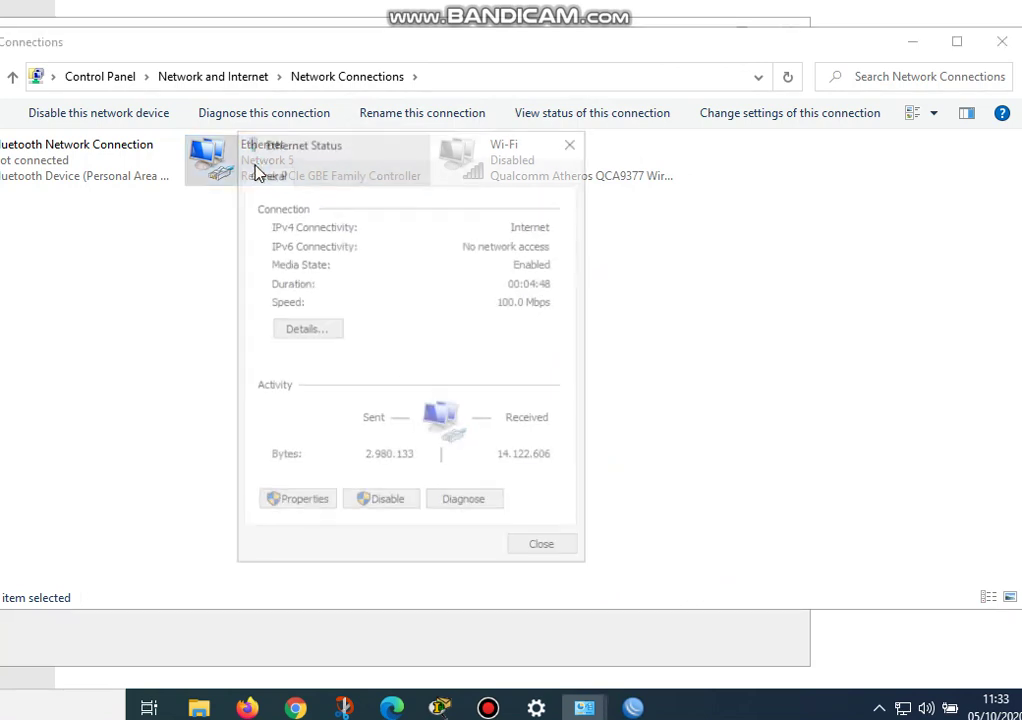
click(305, 329)
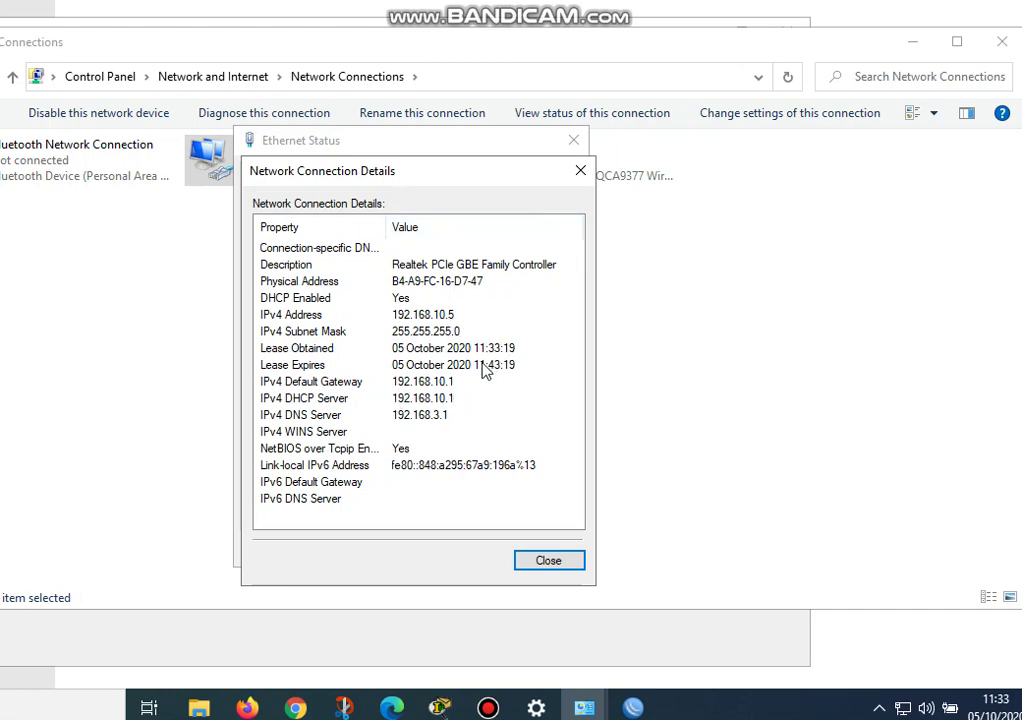
click(588, 178)
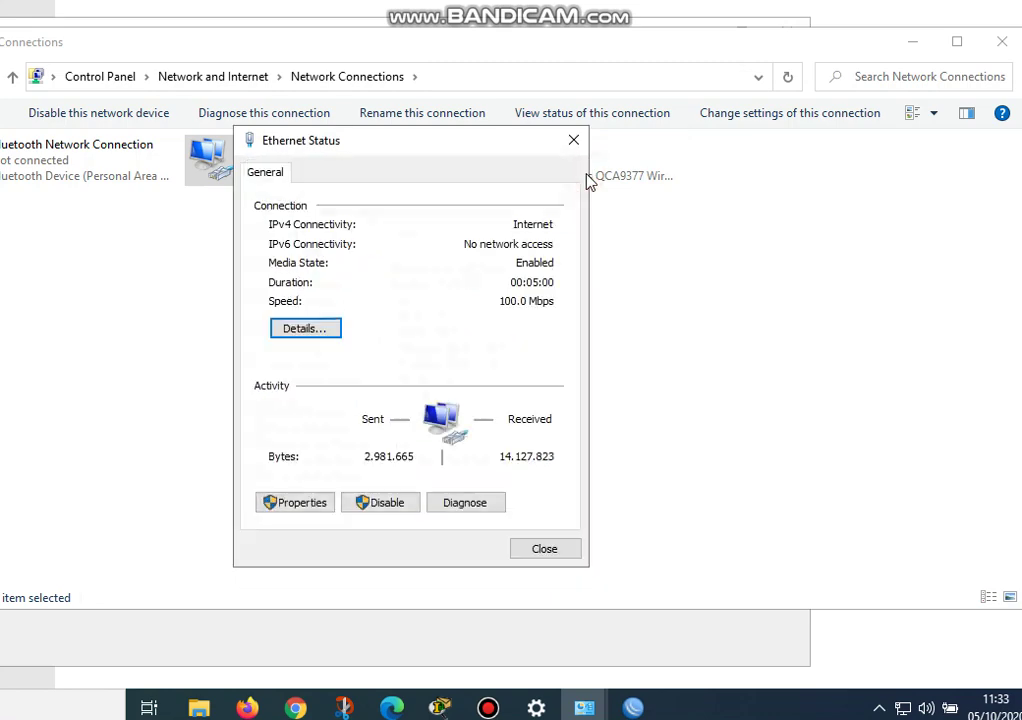
- Switch to Chrome to test internet access by loading YouTube and playing the MEMORIES cover video, and return to the topology in Packet Tracer
click(296, 708)
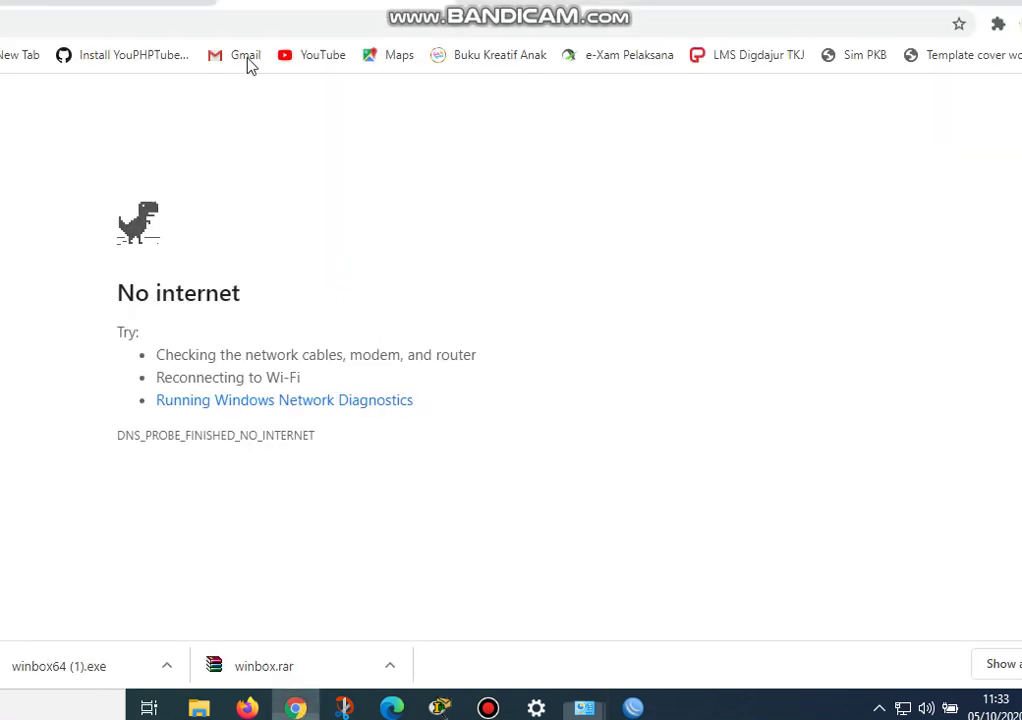
click(329, 62)
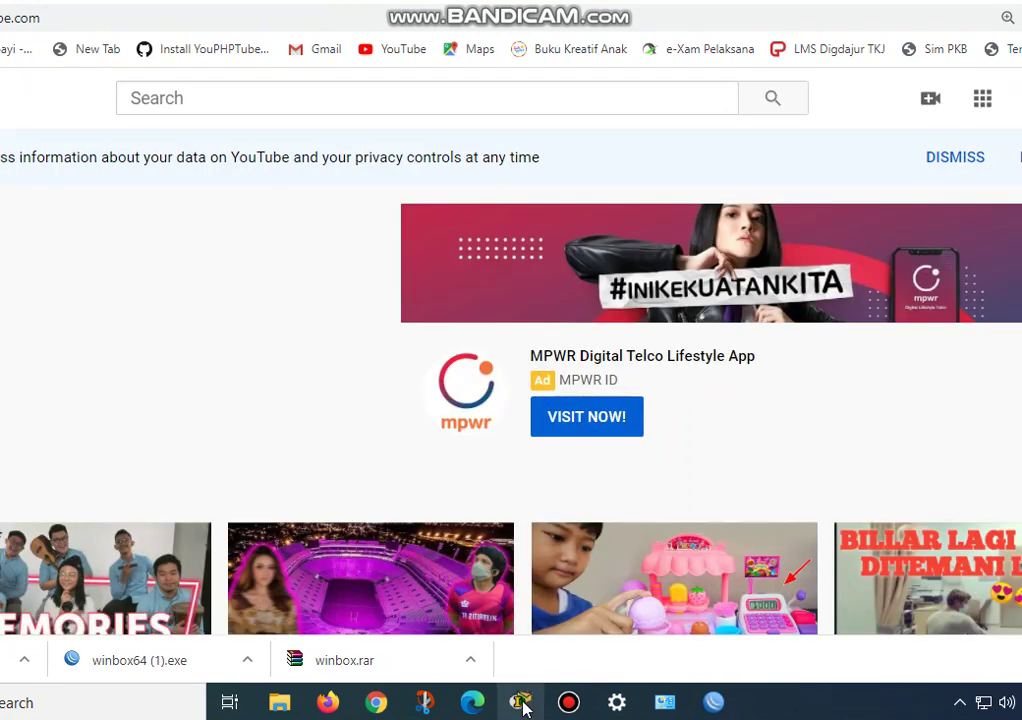
click(145, 630)
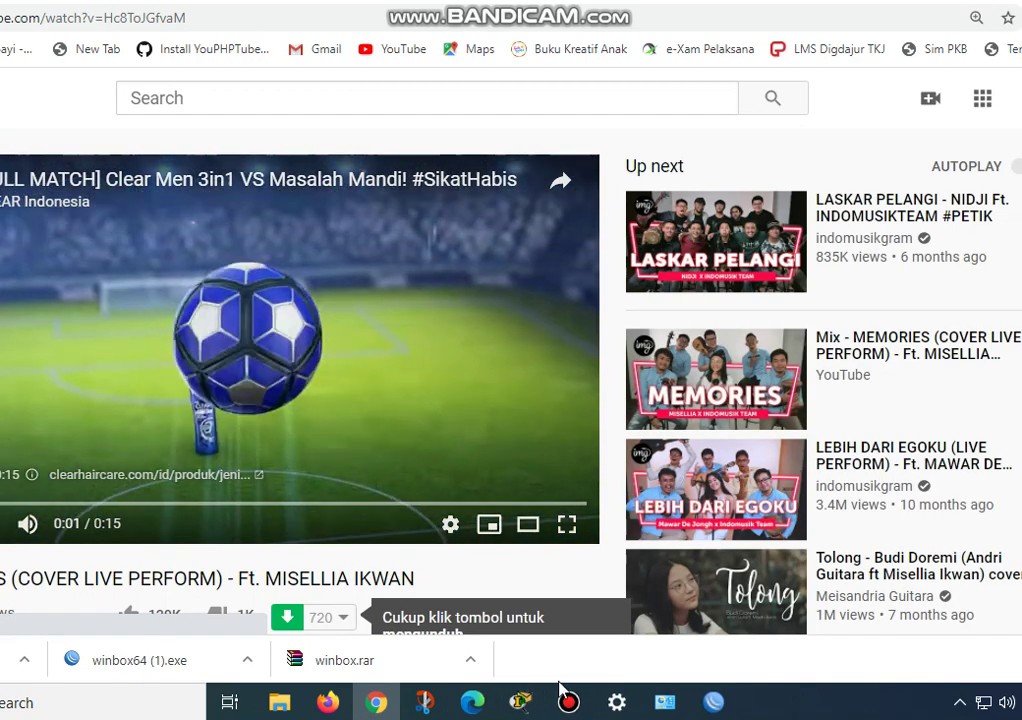
click(519, 705)
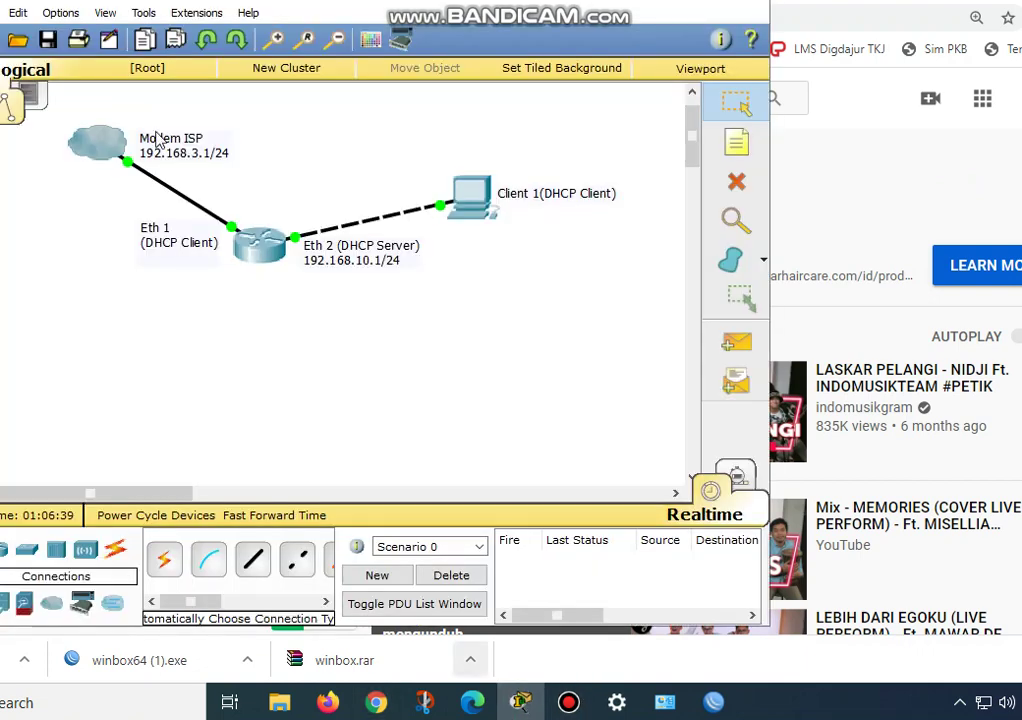